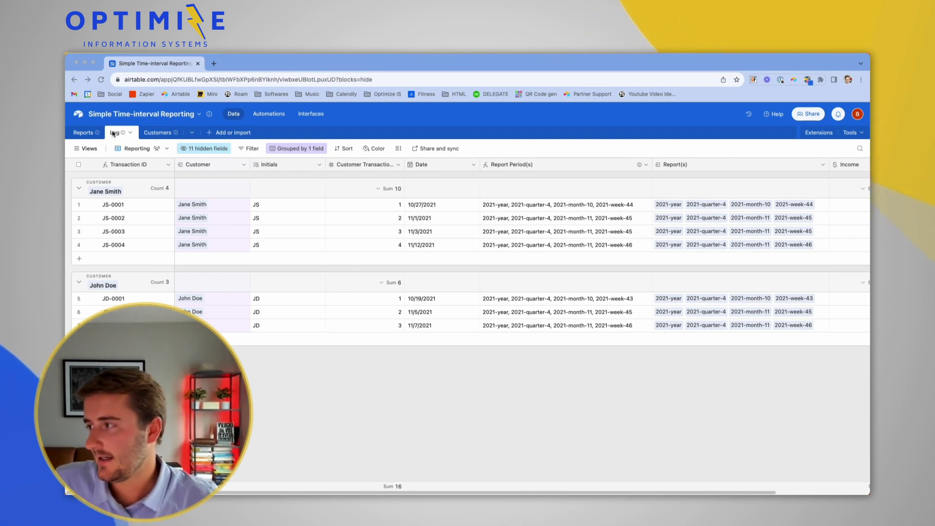
Glance at the Customers table, then inspect the Customer link field's settings in Log.
left_click(159, 132)
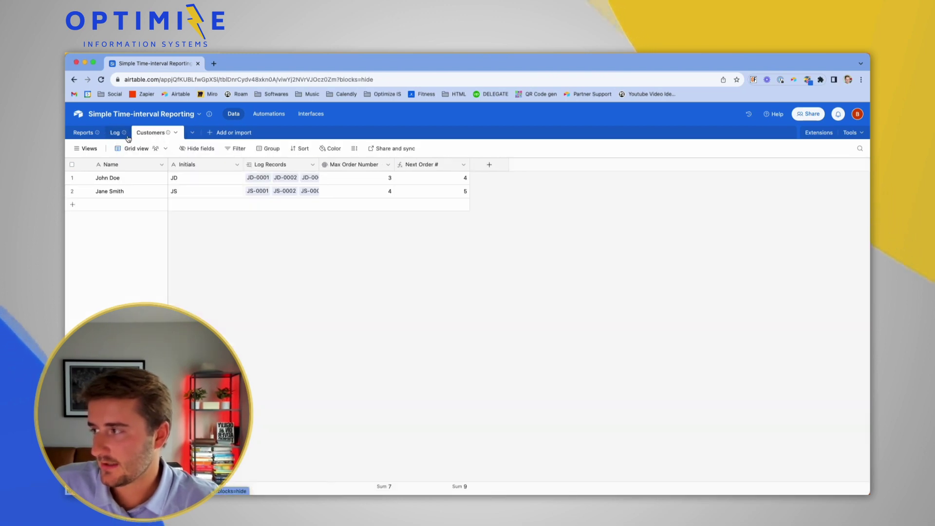
left_click(124, 138)
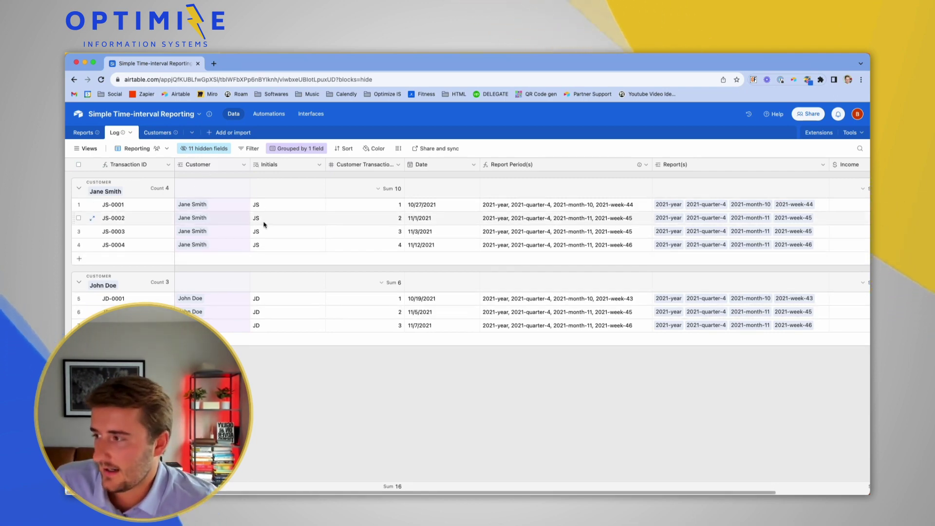
double_click(209, 164)
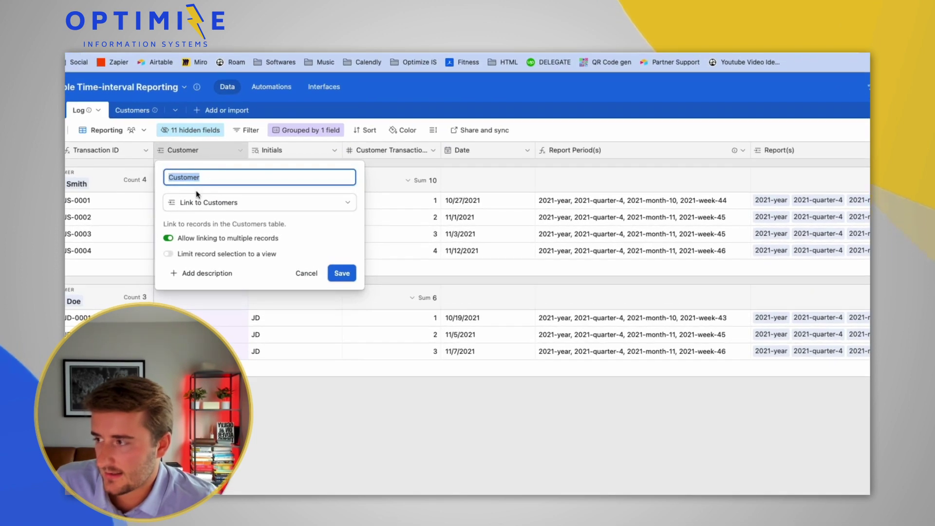
left_click(128, 209)
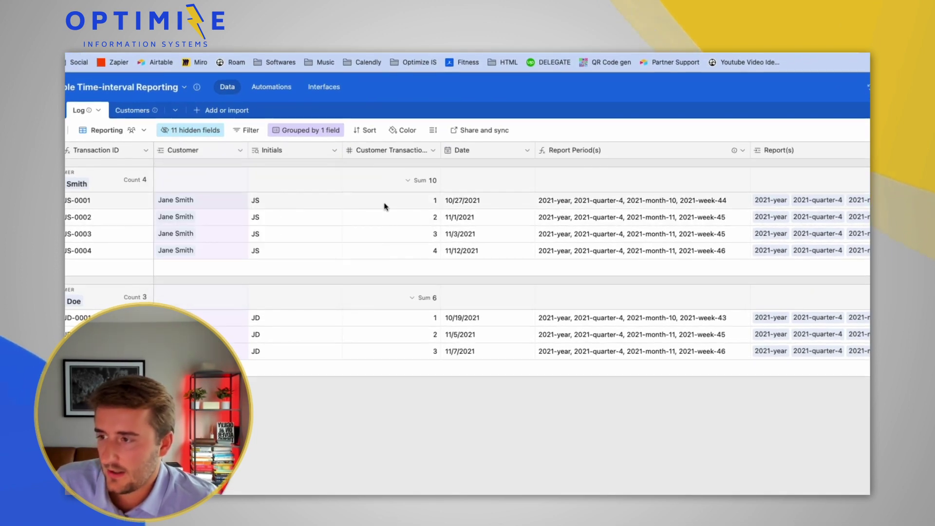
Compare the first customer's transaction numbers 1–4 with IDs JS-0001 to JS-0004, then open the Customer Transaction # menu.
left_click_drag(384, 207, 395, 258)
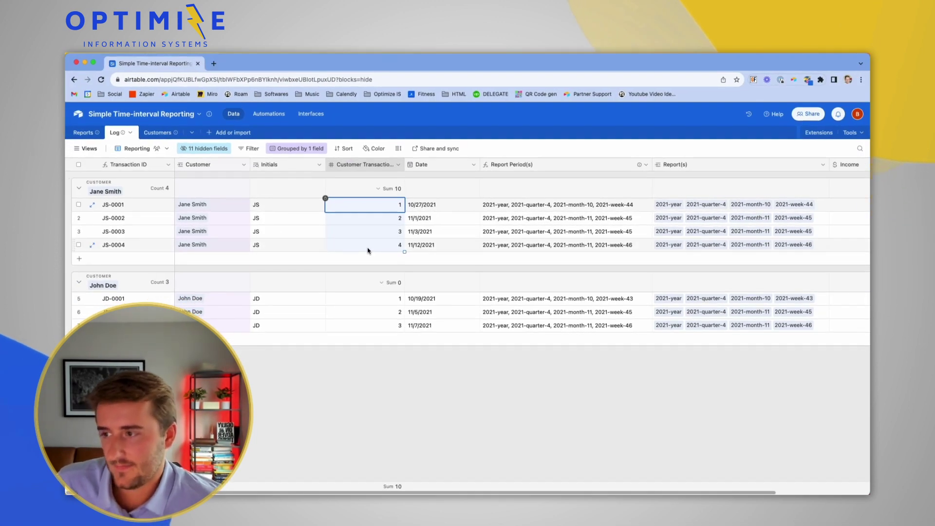
left_click(341, 235)
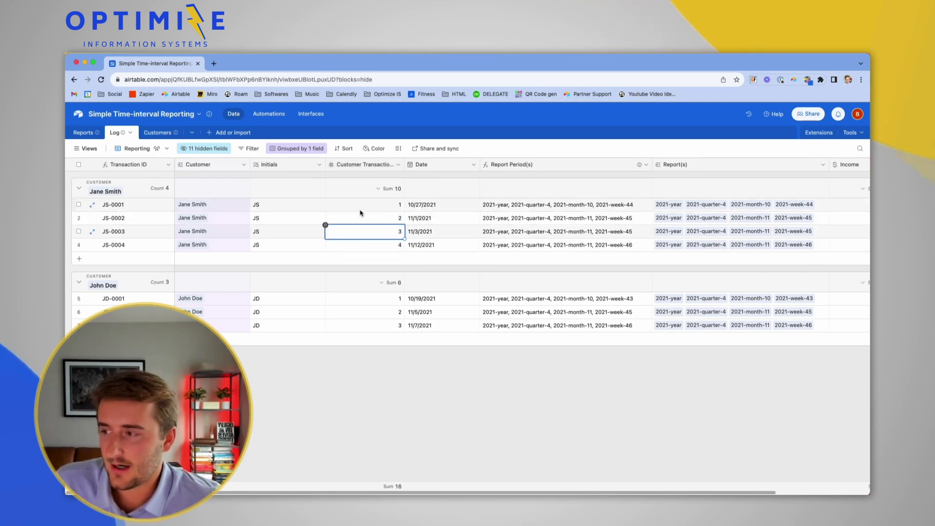
left_click_drag(359, 207, 365, 255)
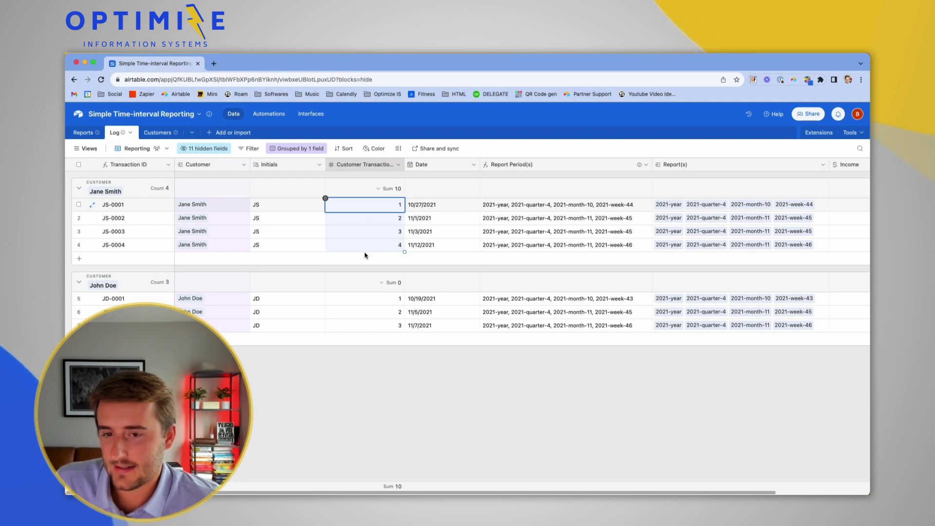
left_click_drag(139, 204, 138, 265)
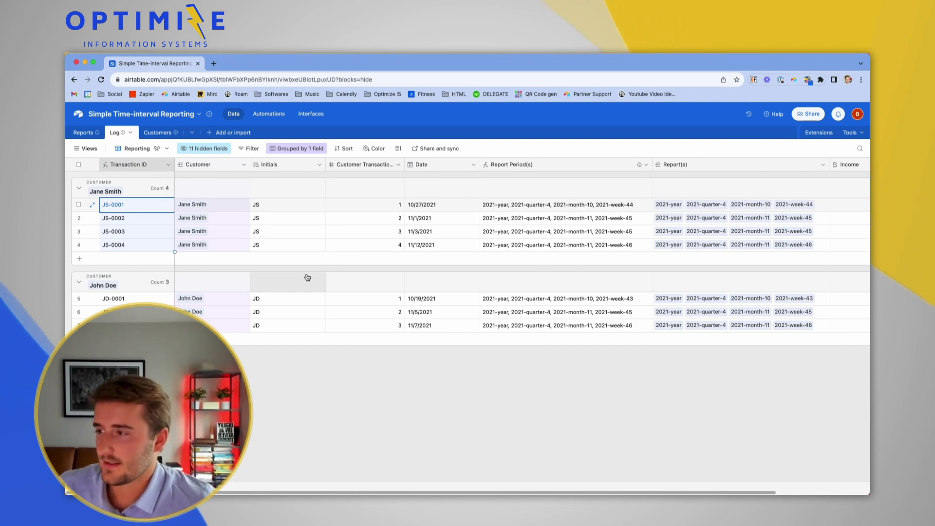
left_click(307, 246)
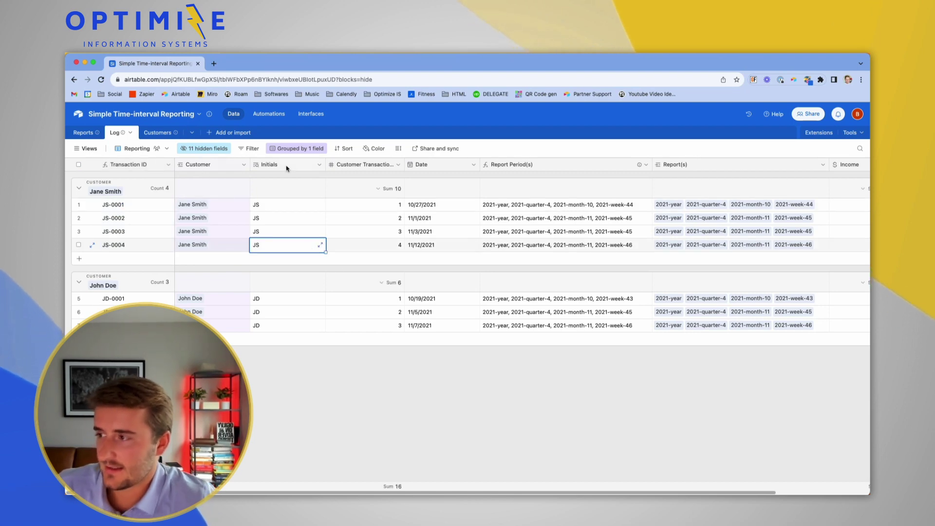
right_click(349, 168)
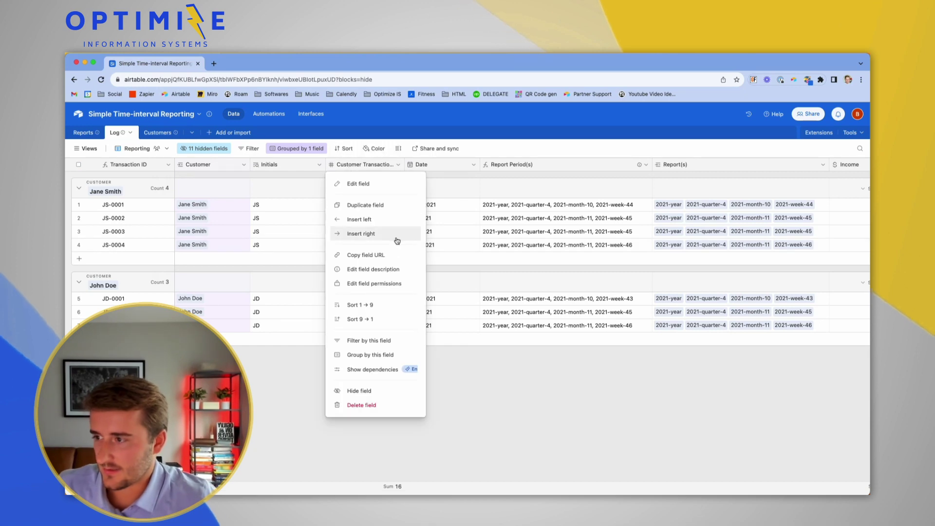
key("Escape")
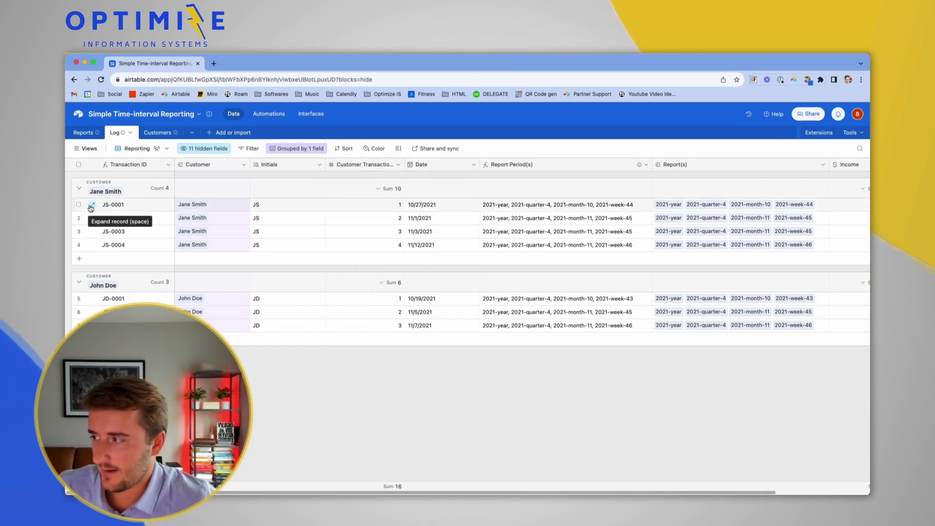
left_click(91, 206)
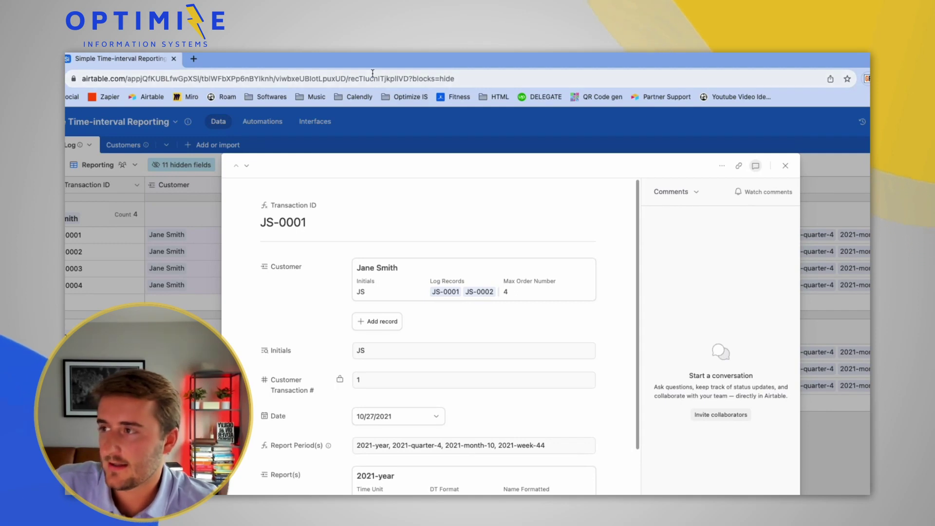
double_click(390, 79)
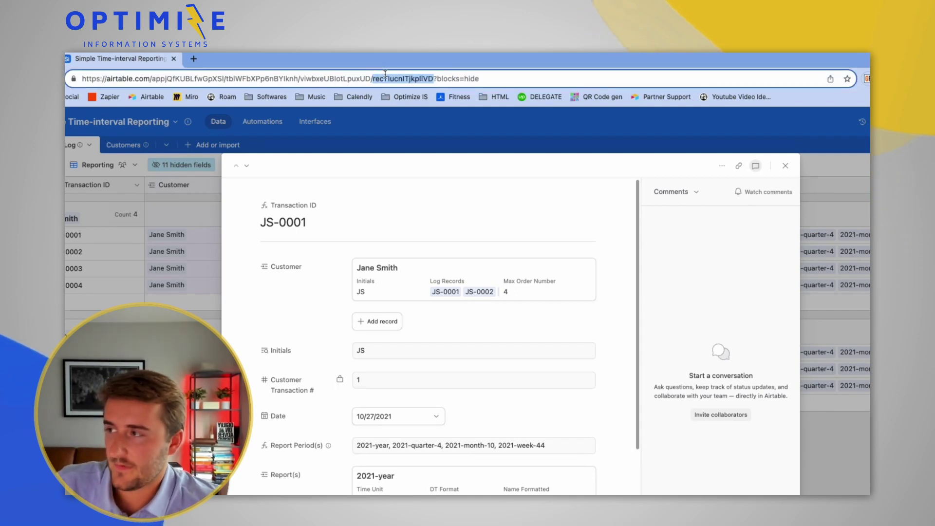
double_click(328, 78)
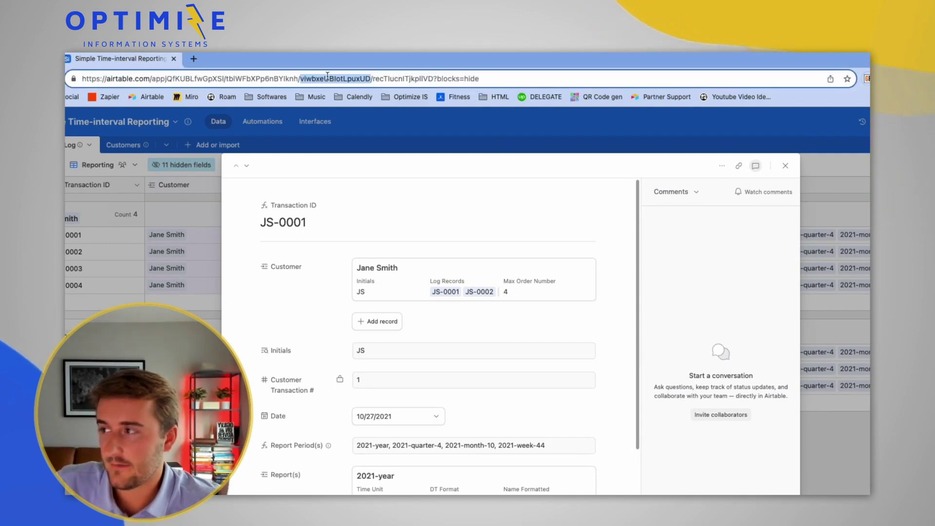
double_click(265, 79)
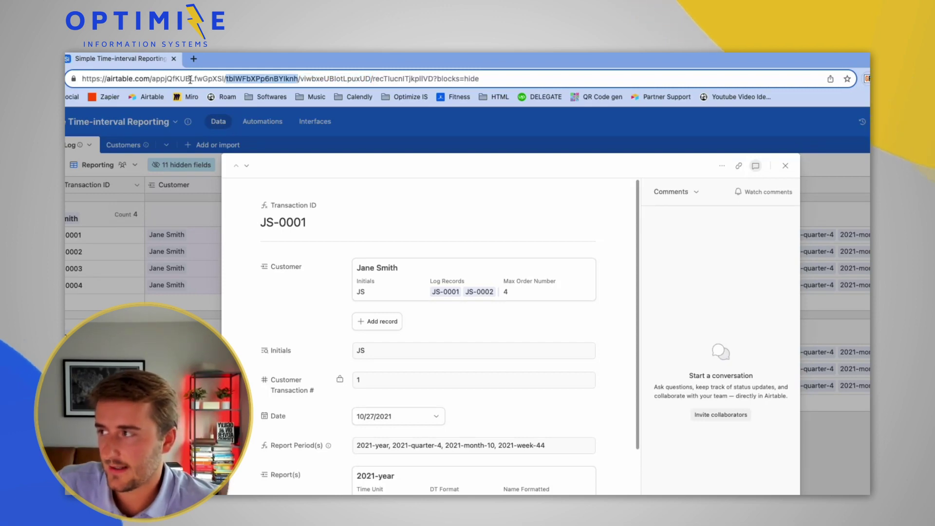
double_click(162, 79)
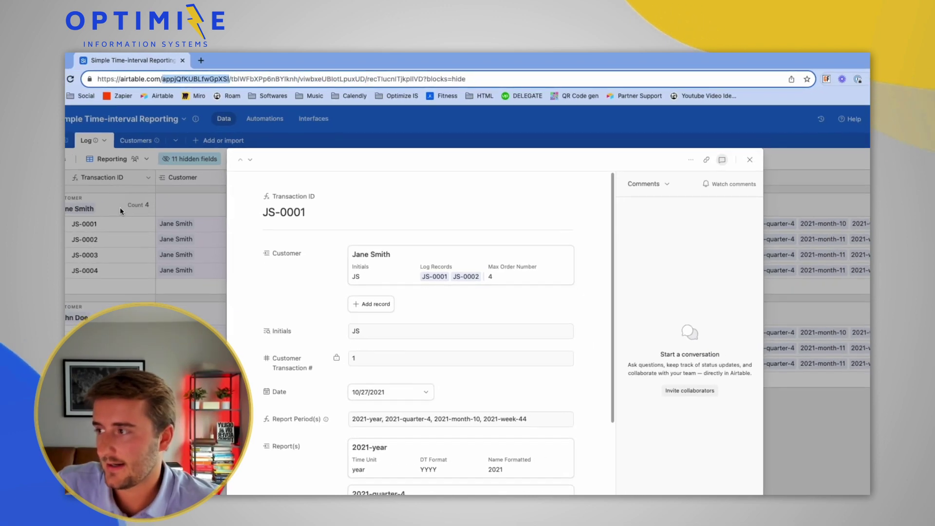
left_click(76, 238)
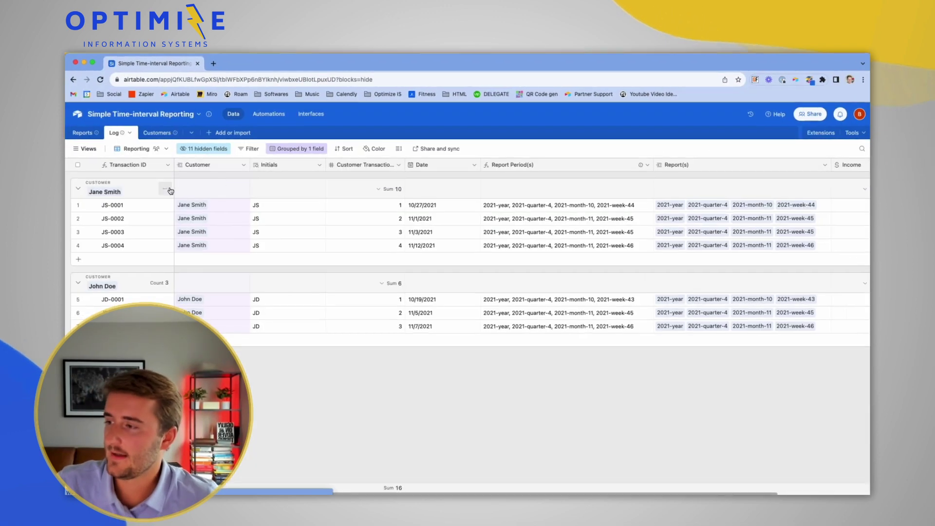
Insert a new Formula field to the right of Customer Transaction #.
right_click(369, 166)
left_click(402, 235)
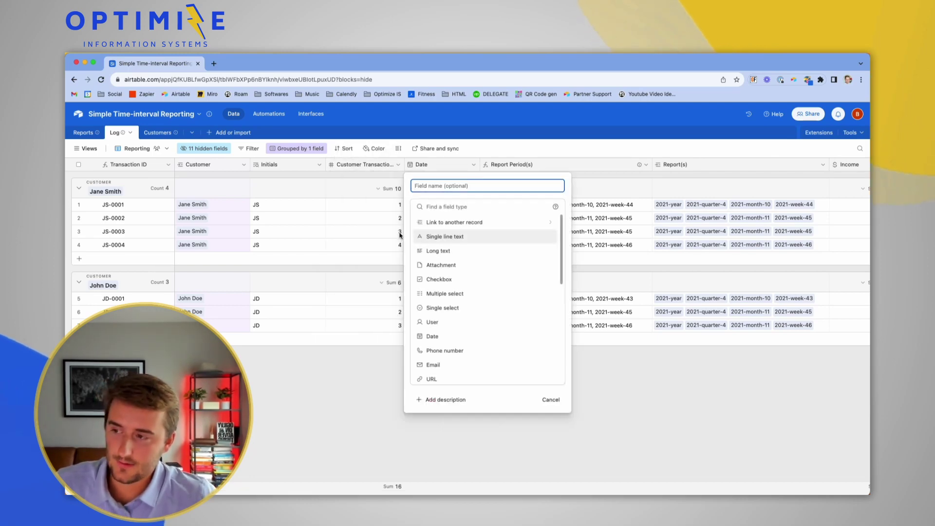
key("Escape")
right_click(360, 168)
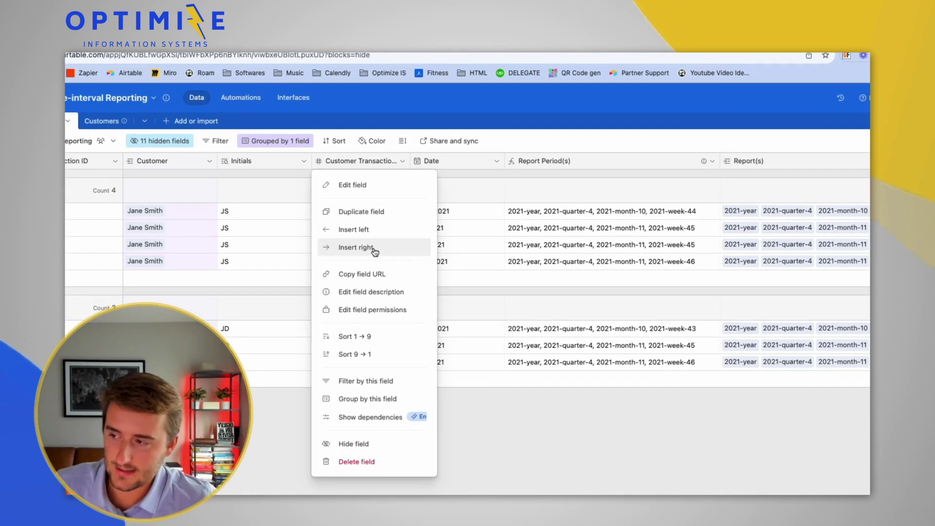
left_click(374, 249)
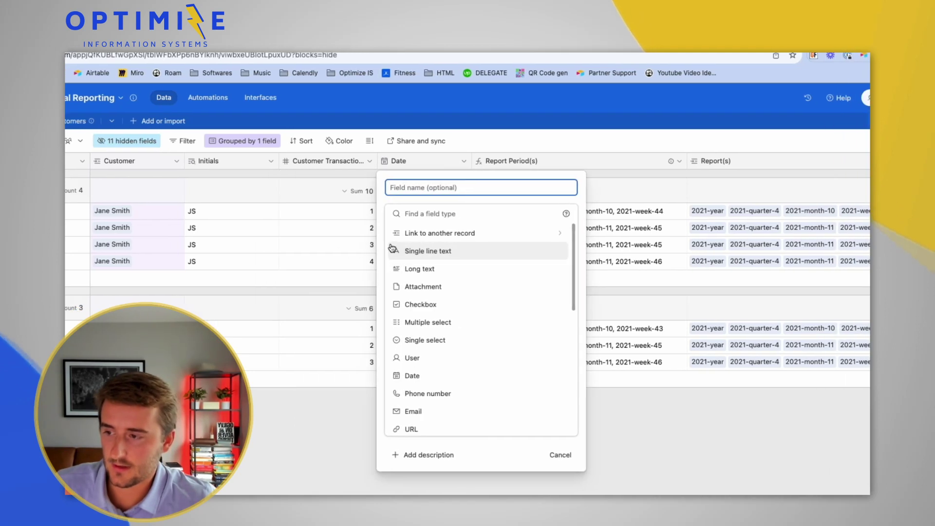
left_click(418, 215)
type("f")
left_click(424, 232)
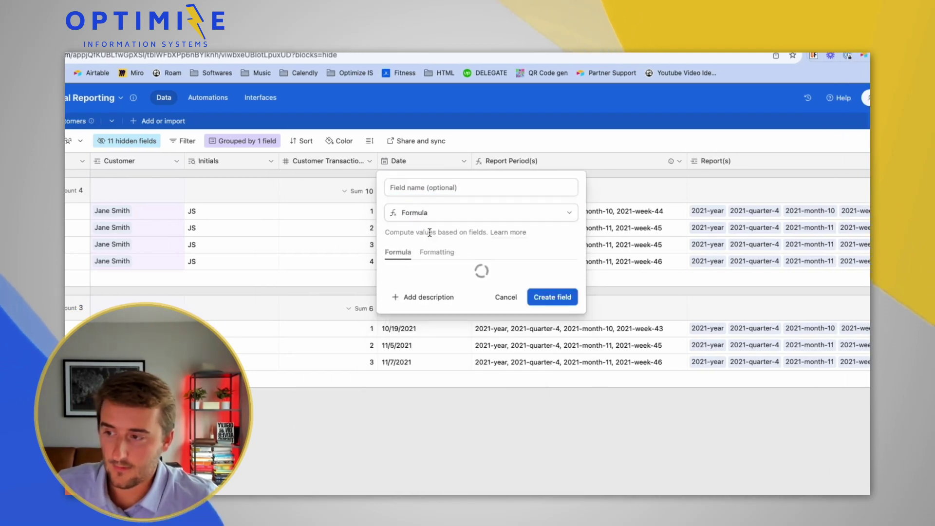
Enter RECORD_ID() as the formula, name the field 'DEV | Record ID', and create it.
left_click(445, 273)
type("recor")
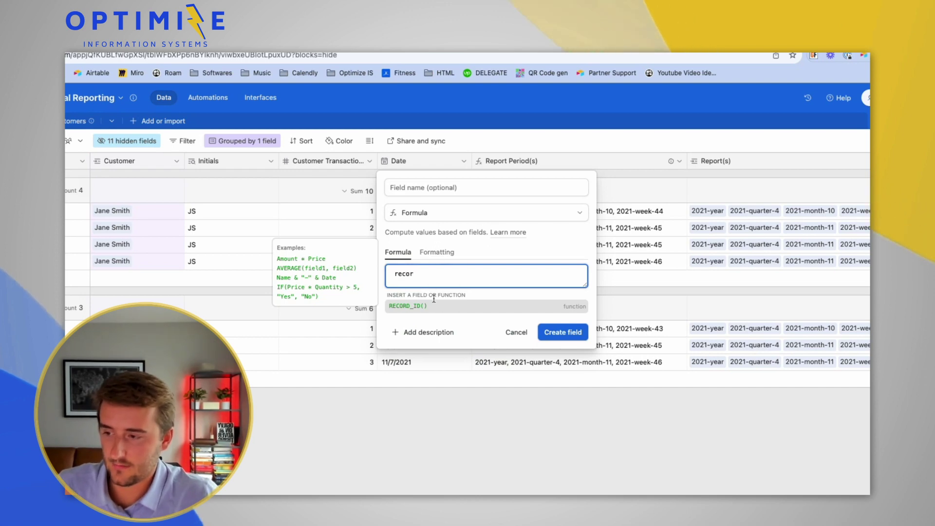
left_click(415, 309)
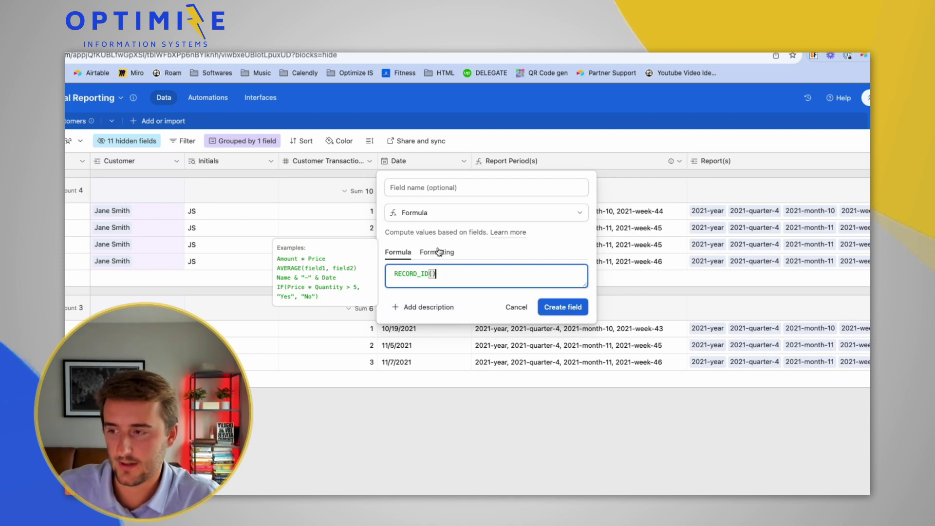
left_click(430, 191)
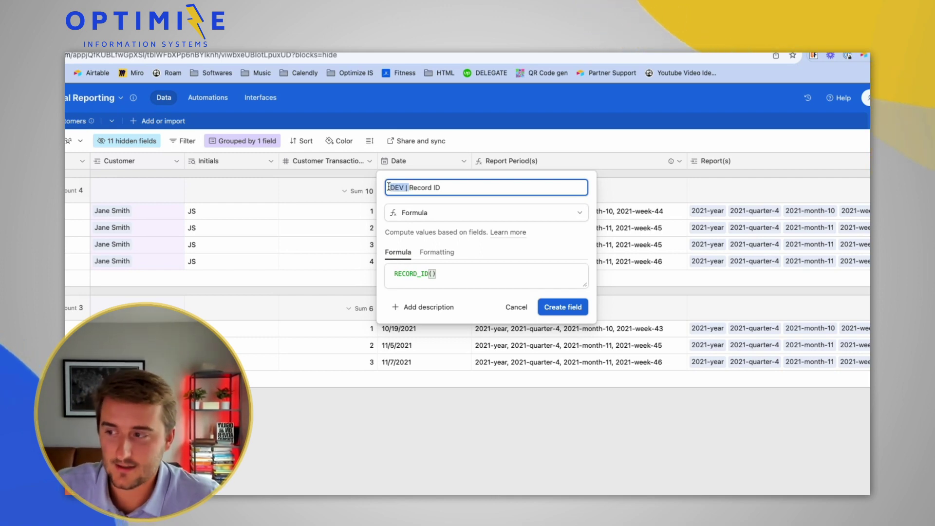
left_click(564, 307)
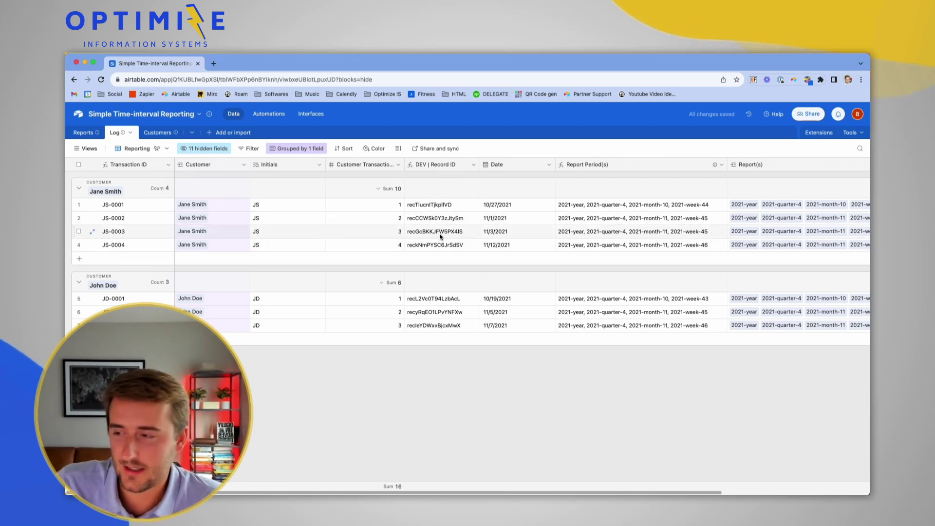
left_click_drag(436, 204, 439, 249)
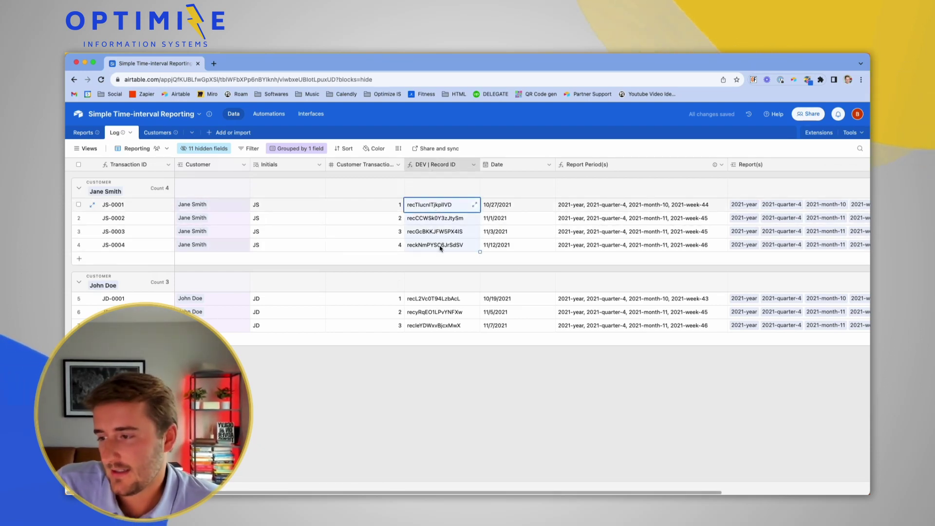
right_click(445, 164)
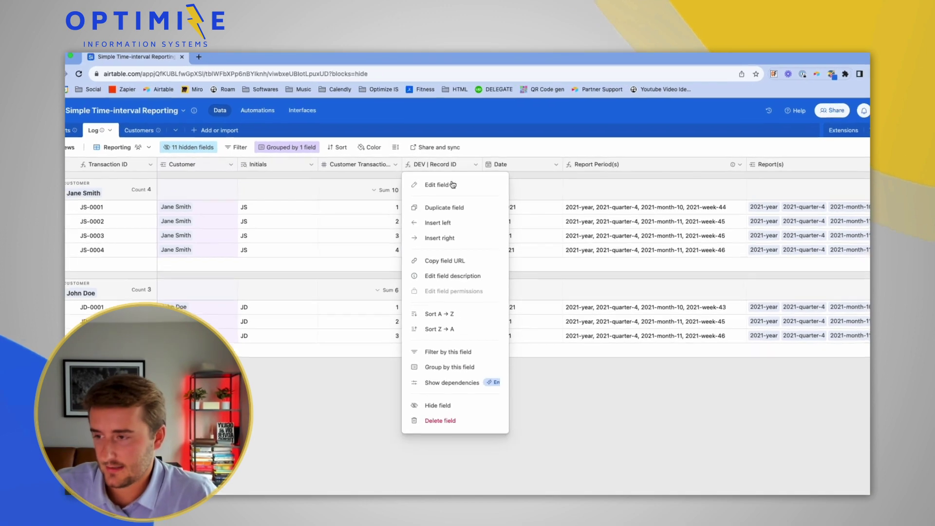
left_click(462, 235)
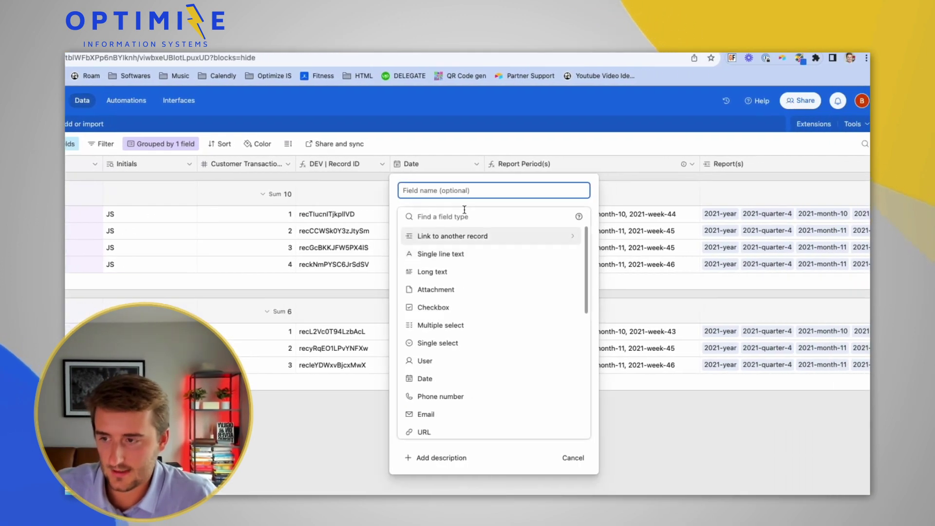
left_click(454, 217)
type("f")
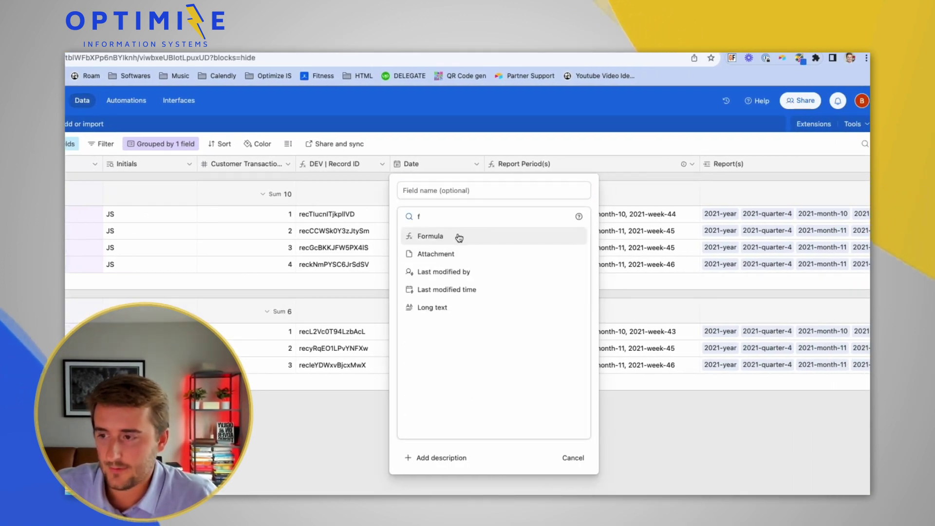
left_click(459, 238)
left_click(461, 272)
type("len")
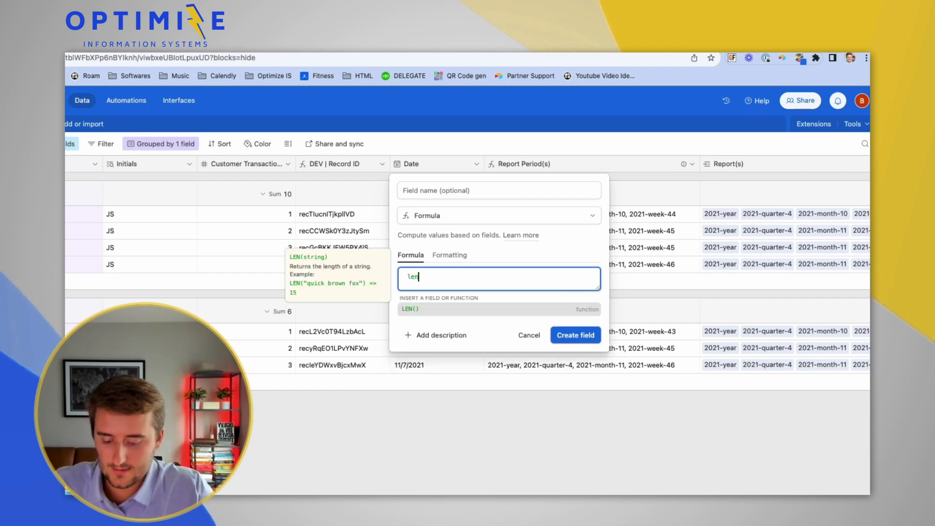
type("(")
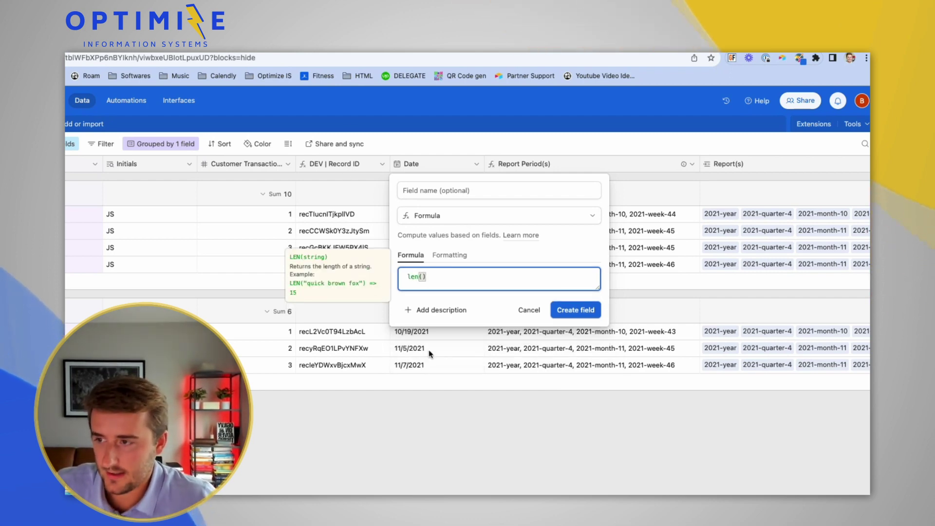
type("rec")
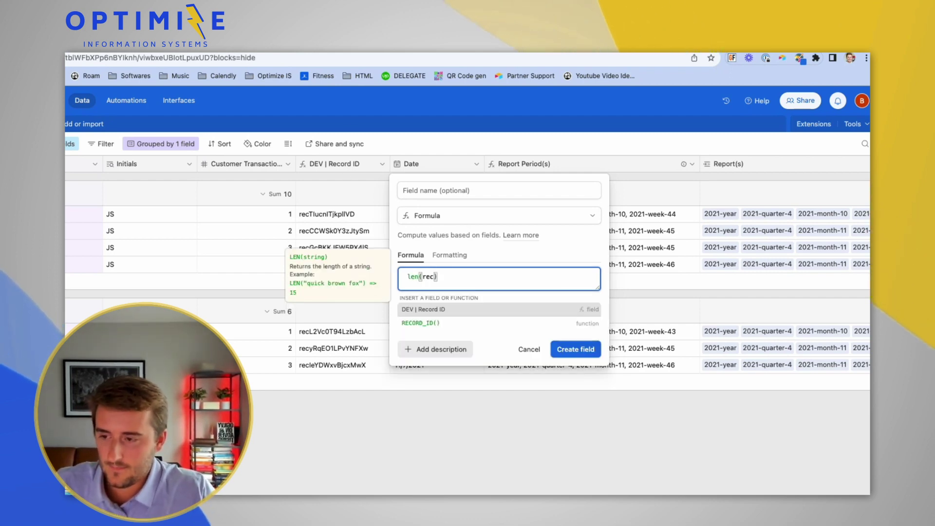
key("Return")
left_click(522, 348)
left_click(410, 348)
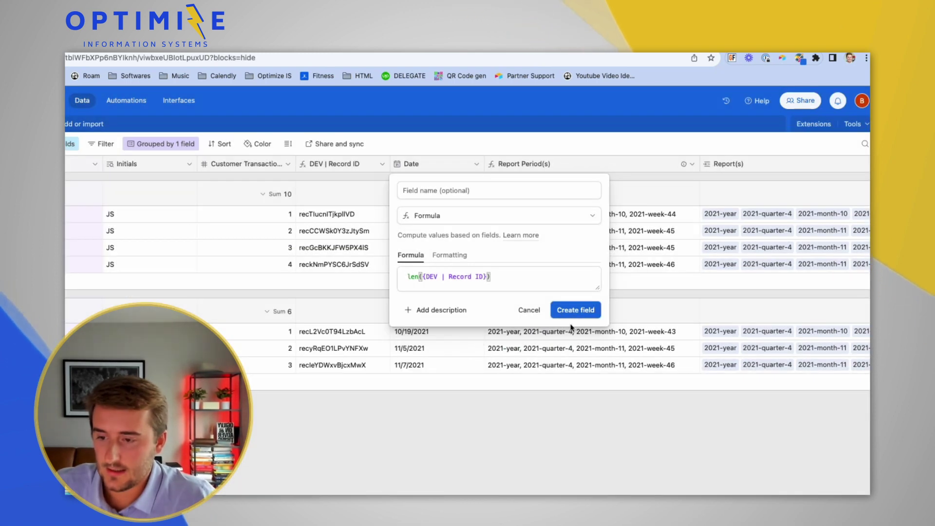
left_click(575, 312)
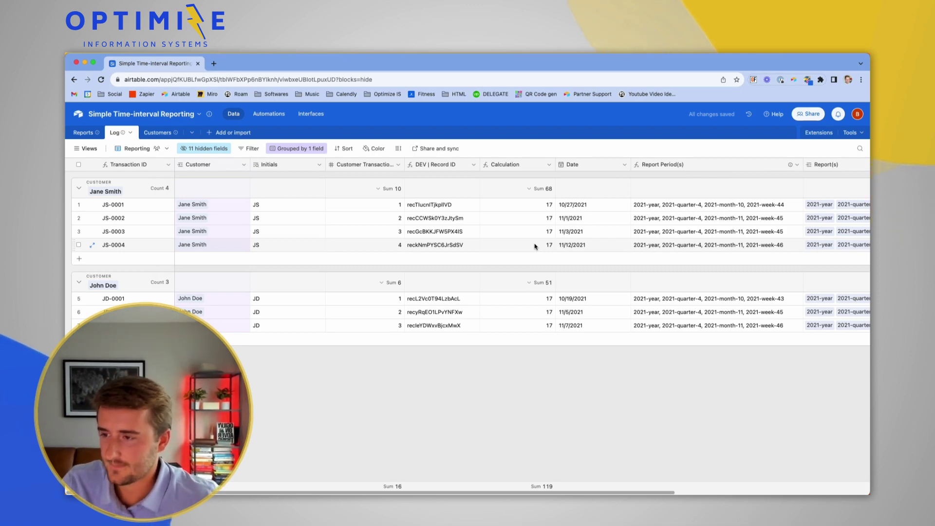
right_click(524, 164)
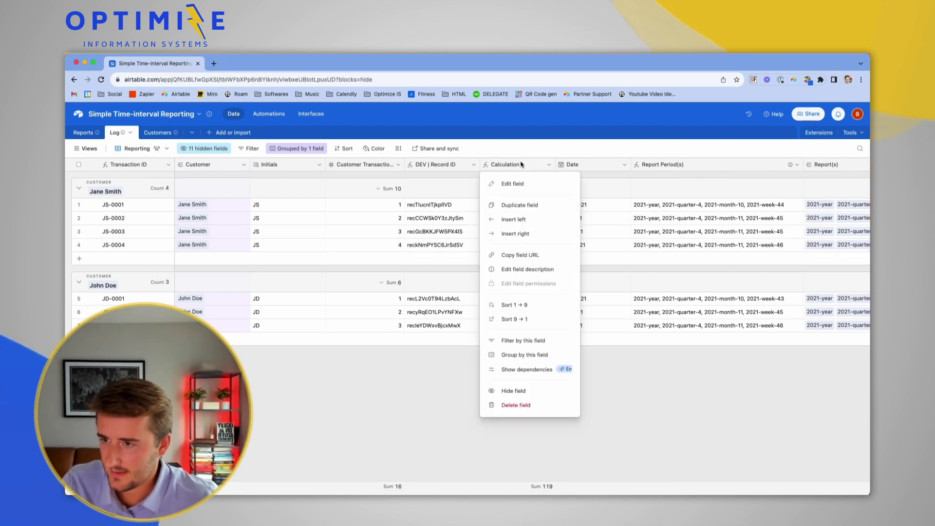
left_click(522, 405)
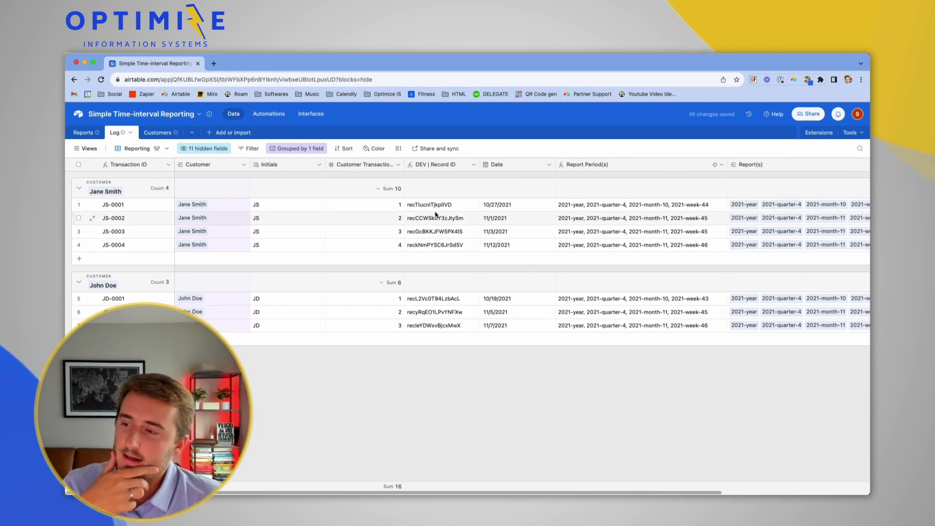
left_click_drag(425, 205, 432, 259)
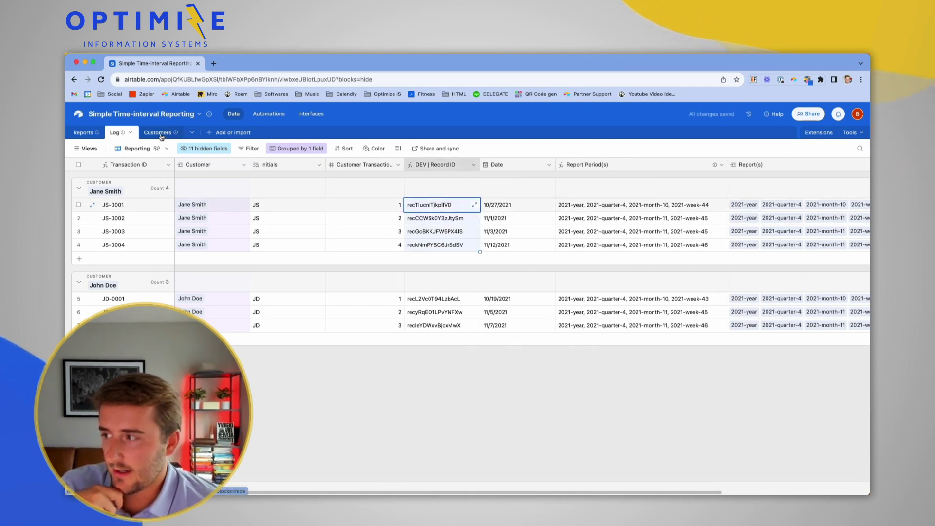
left_click(205, 167)
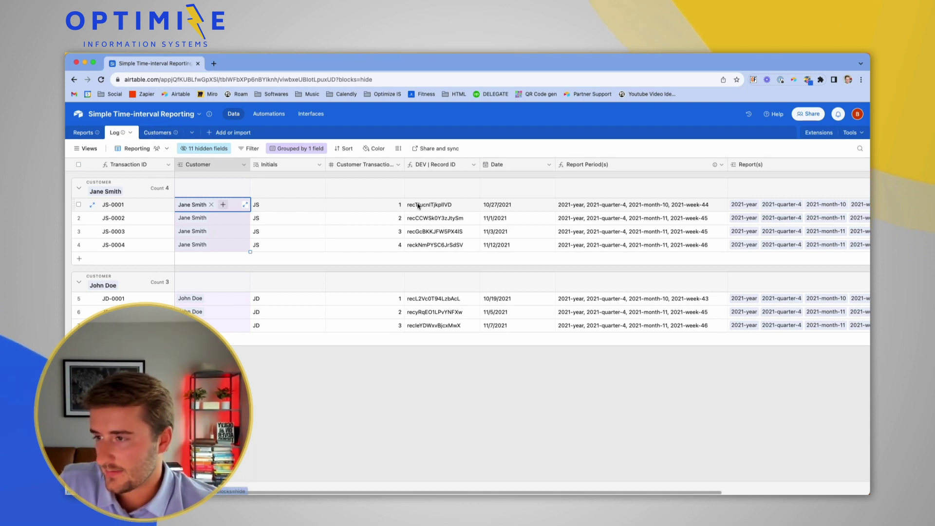
key("Right")
key("Right")
key("Right")
double_click(436, 166)
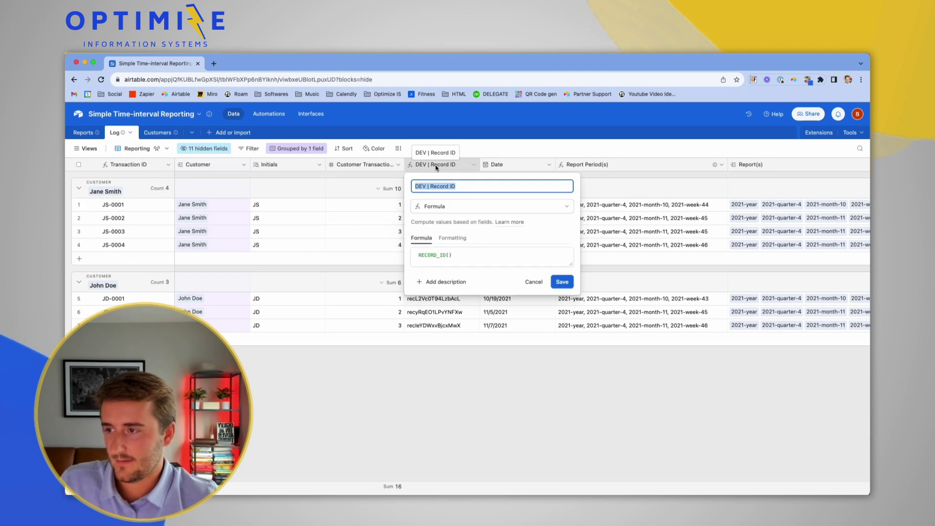
key("Escape")
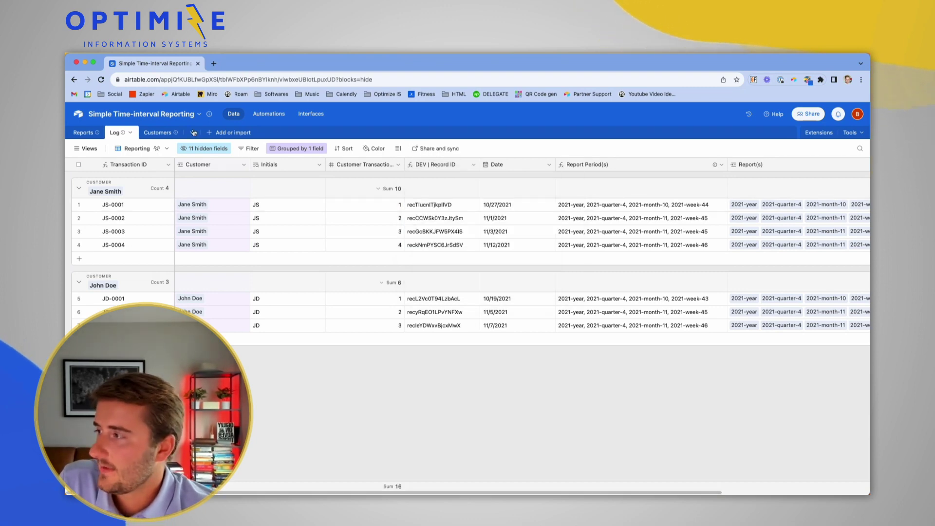
In Customers, add a Rollup field over Log Records that rolls up DEV | Record ID.
left_click(157, 138)
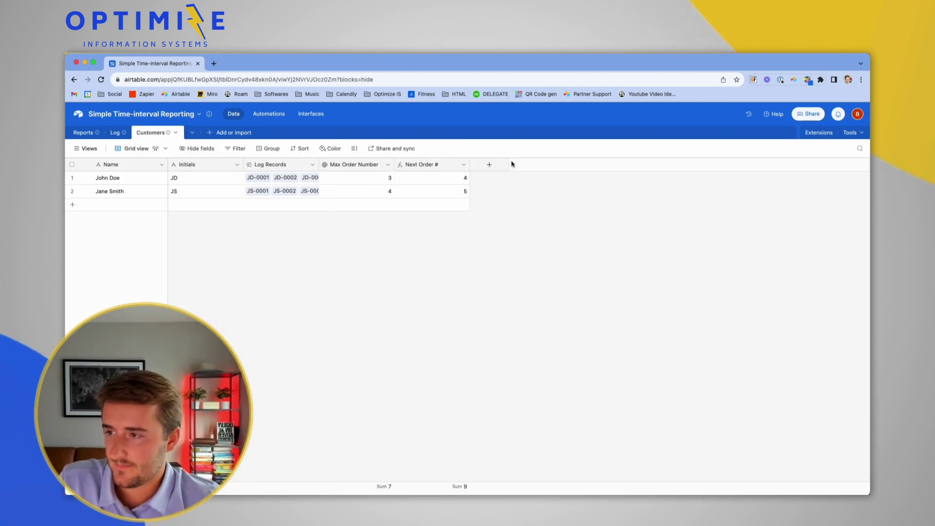
left_click(488, 164)
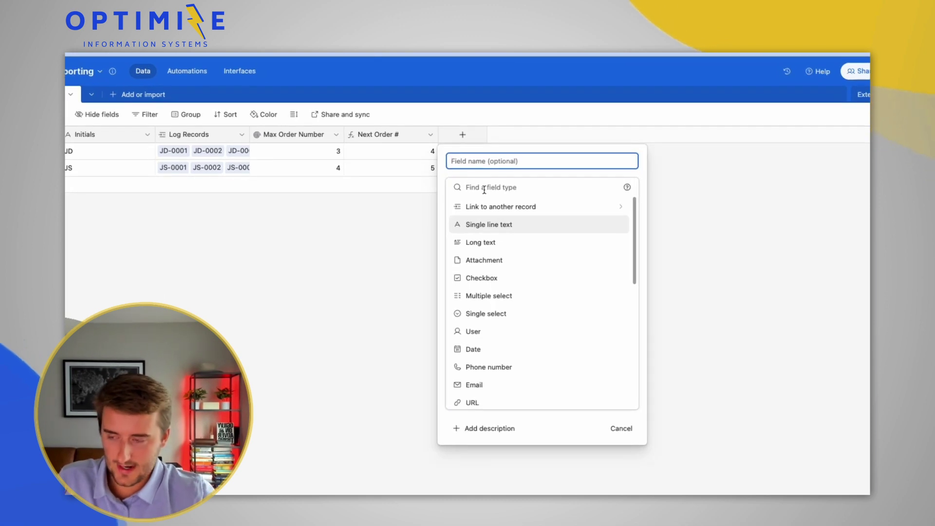
left_click(484, 188)
type("rol")
key("Return")
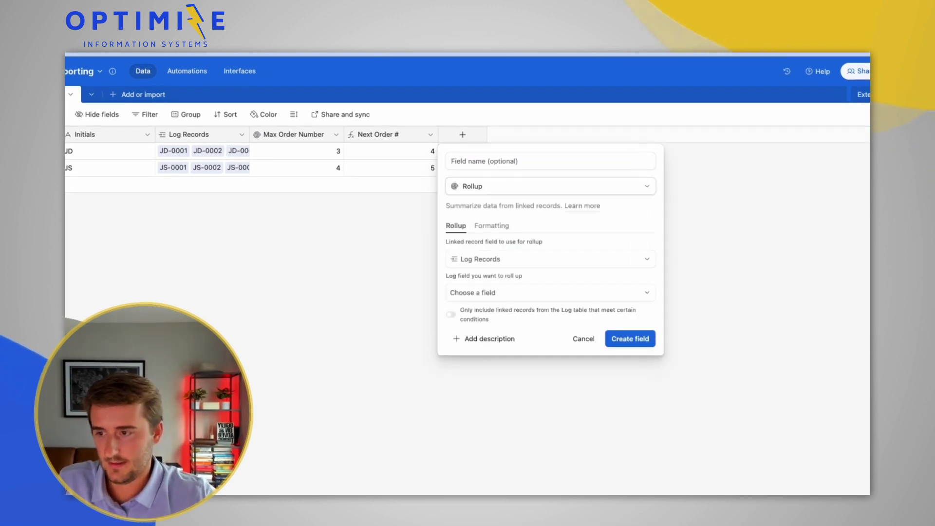
left_click(495, 297)
scroll(539, 392, "down", 3)
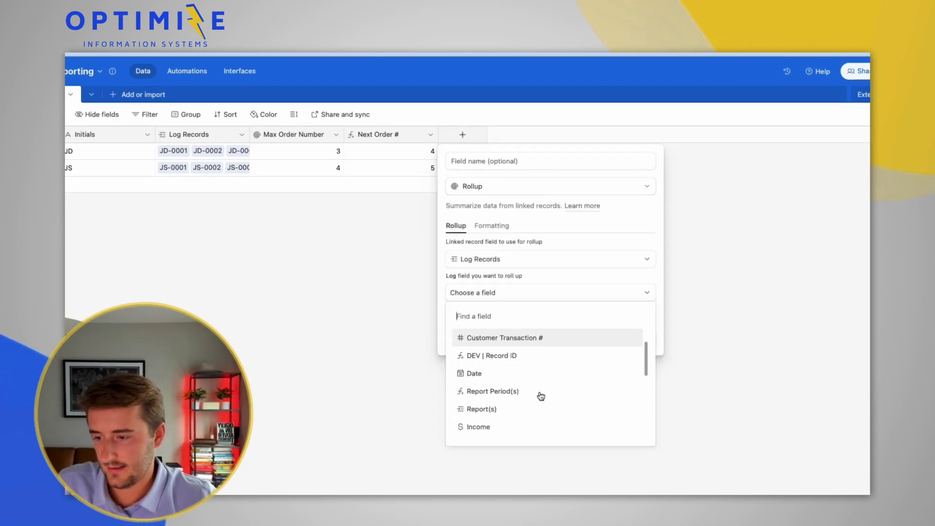
scroll(539, 393, "up", 1)
left_click(501, 357)
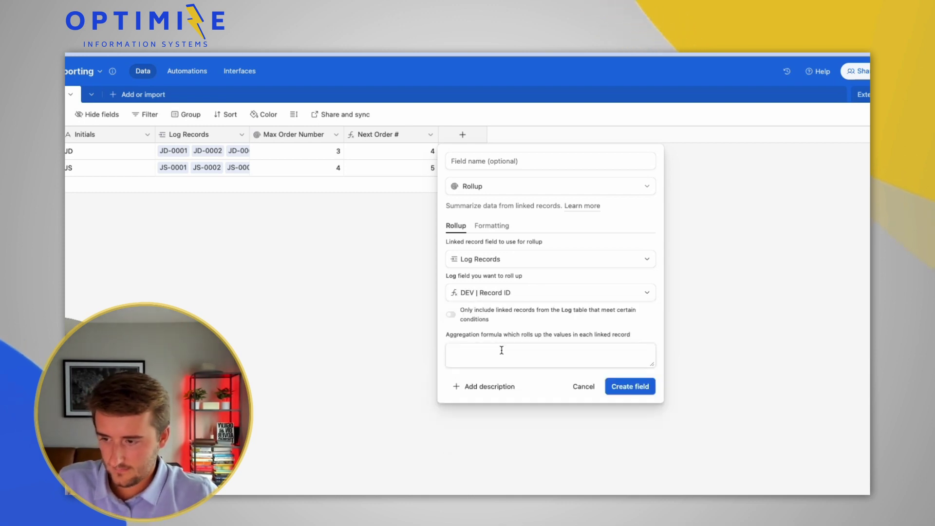
Aggregate it with ARRAYJOIN(values), create the field, and widen the column to show the joined IDs.
left_click(502, 350)
type("arr")
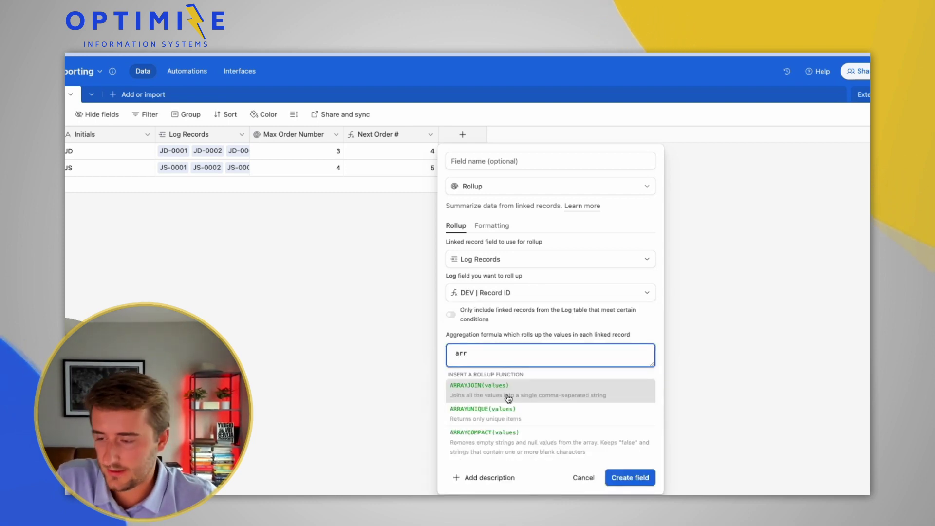
left_click(508, 397)
left_click(466, 159)
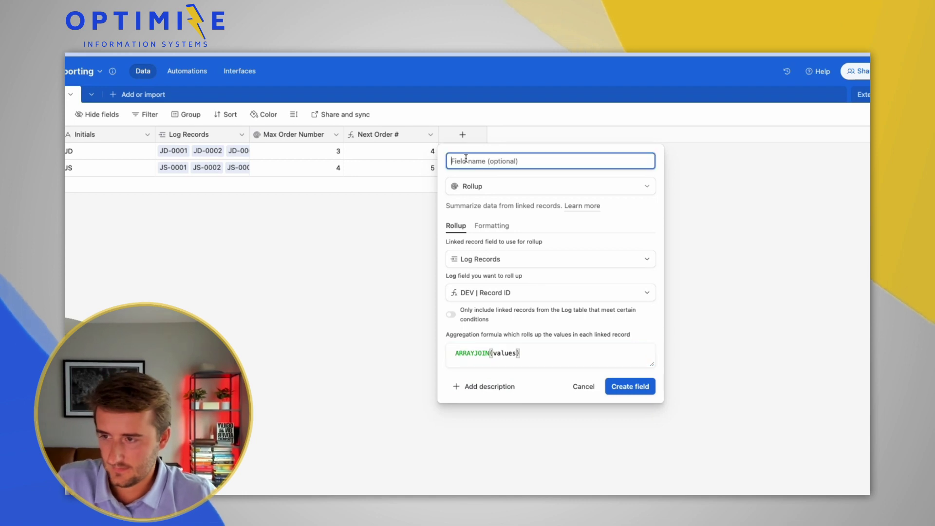
left_click(633, 386)
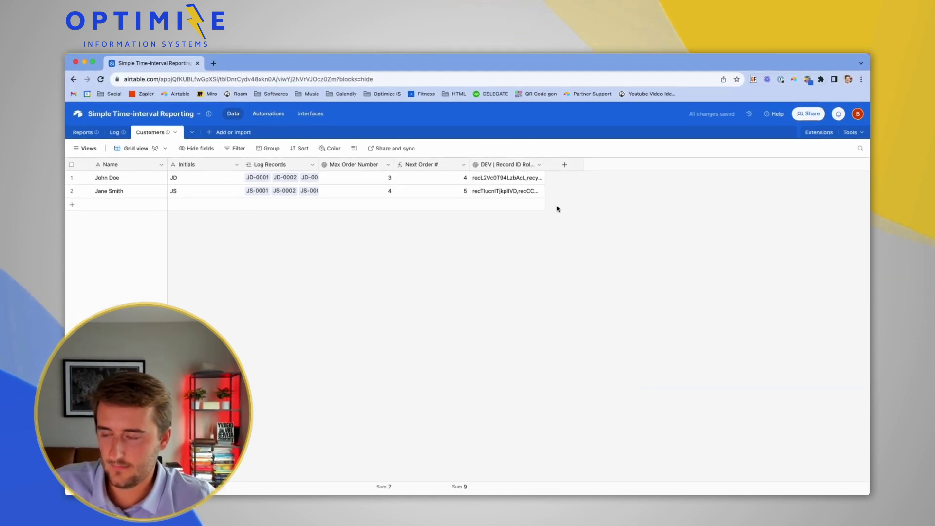
left_click_drag(546, 165, 724, 165)
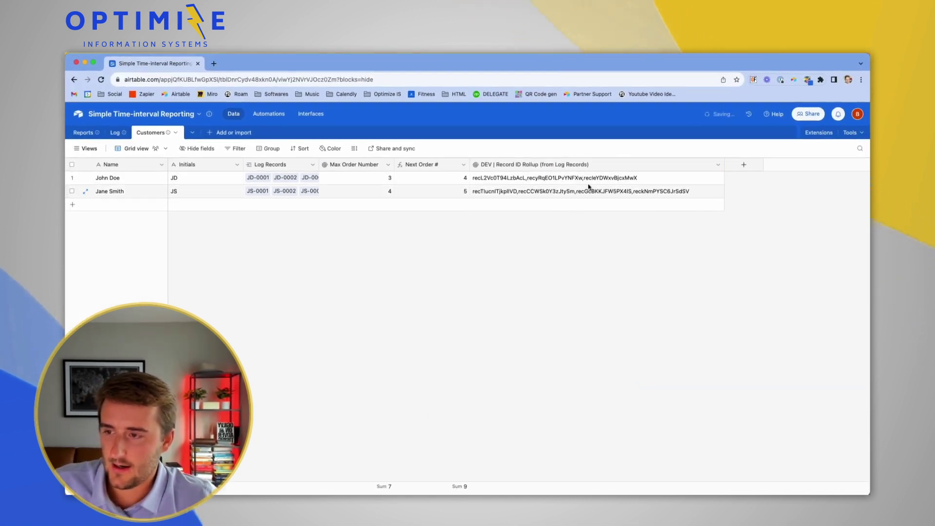
left_click(514, 179)
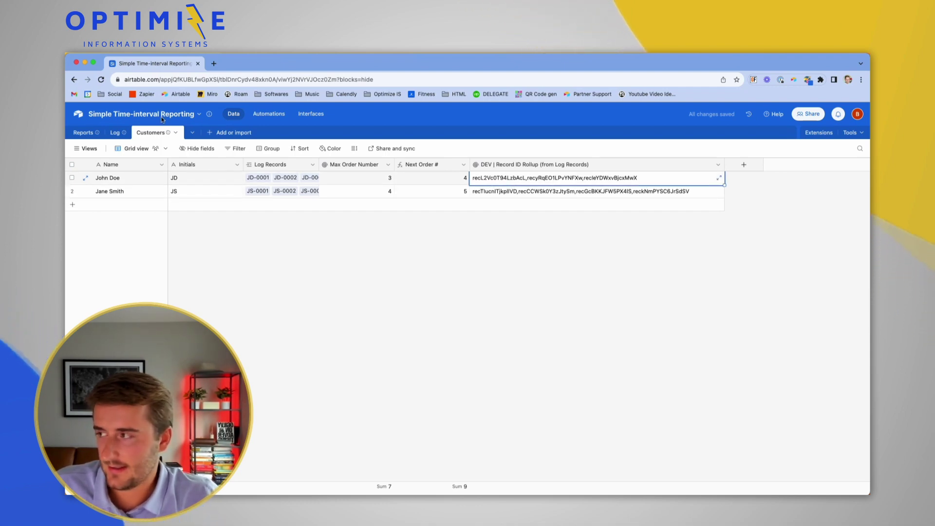
Back in Log, insert a new Rollup field beside Customer Transaction #.
left_click(115, 133)
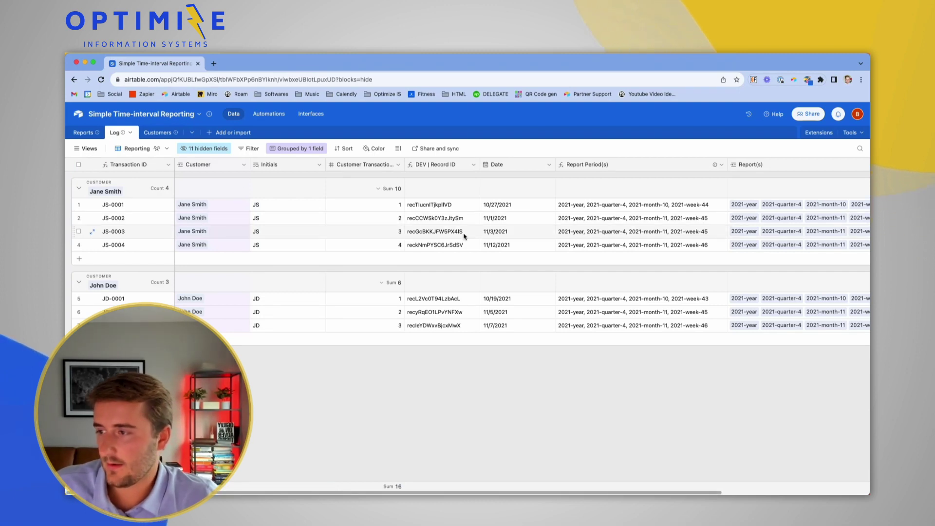
right_click(211, 167)
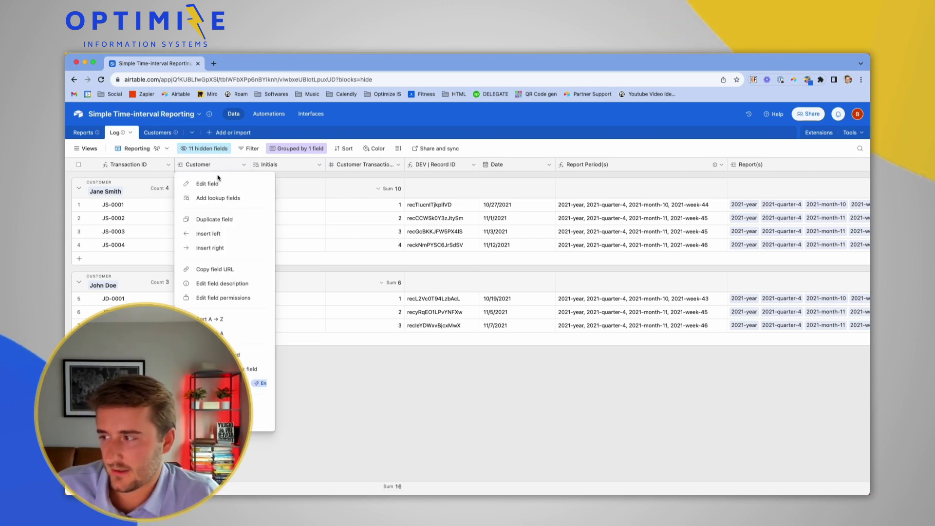
left_click(341, 166)
right_click(341, 166)
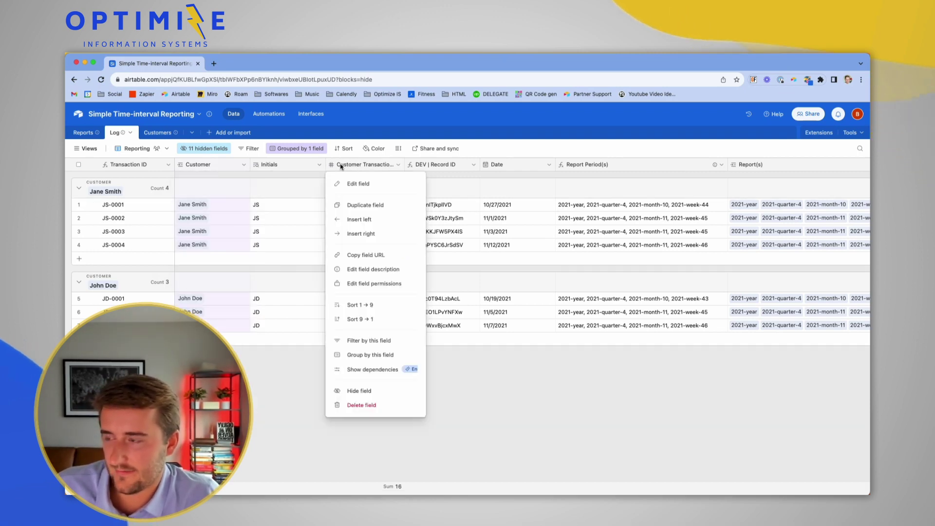
left_click(378, 233)
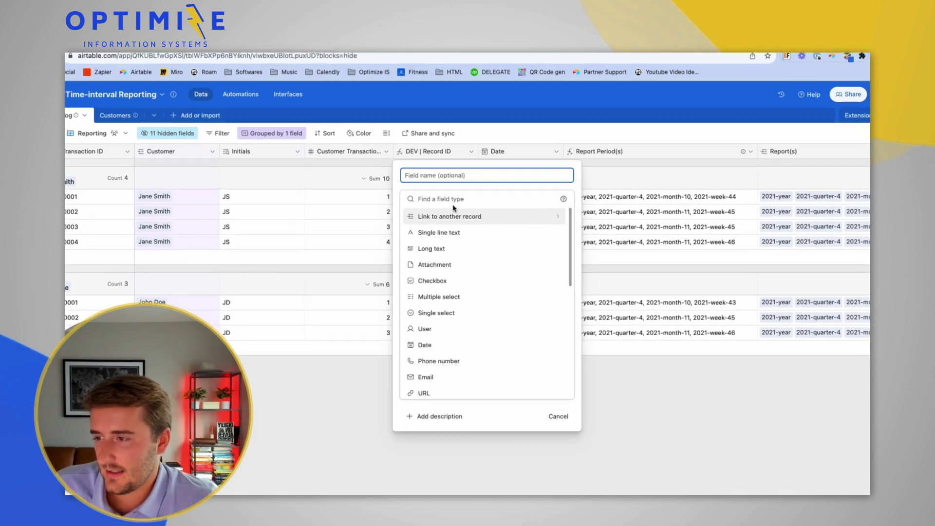
left_click(462, 206)
type("rol")
left_click(437, 211)
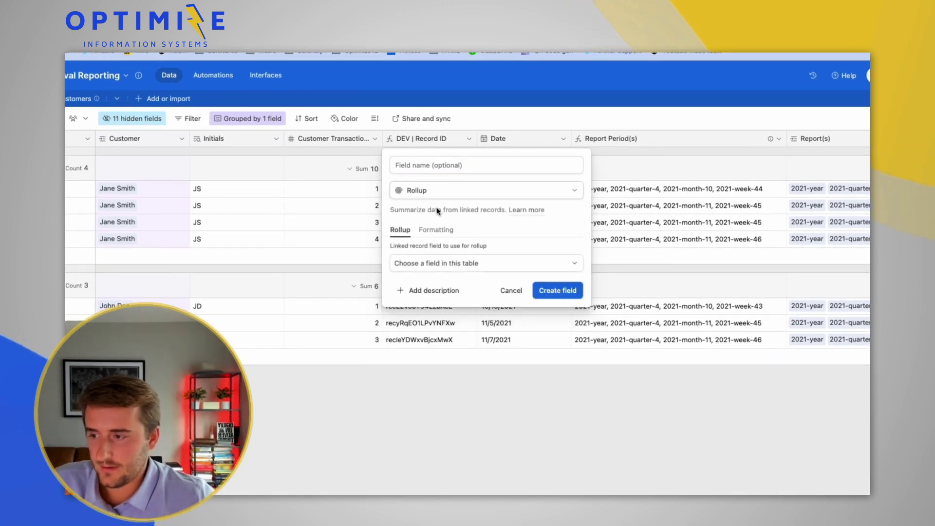
Roll up DEV | Record ID Rollup via Customer with ARRAYJOIN(values), create it, and widen the column.
left_click(457, 265)
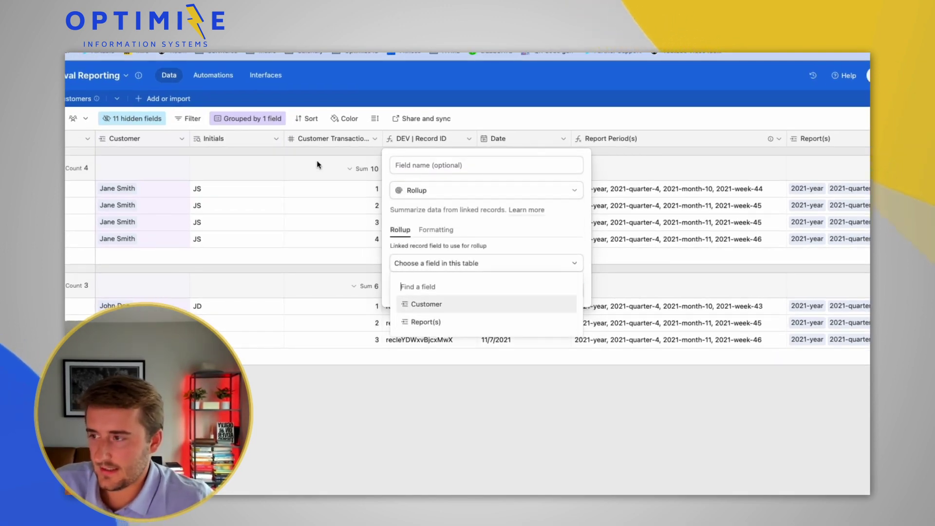
left_click(476, 304)
left_click(476, 296)
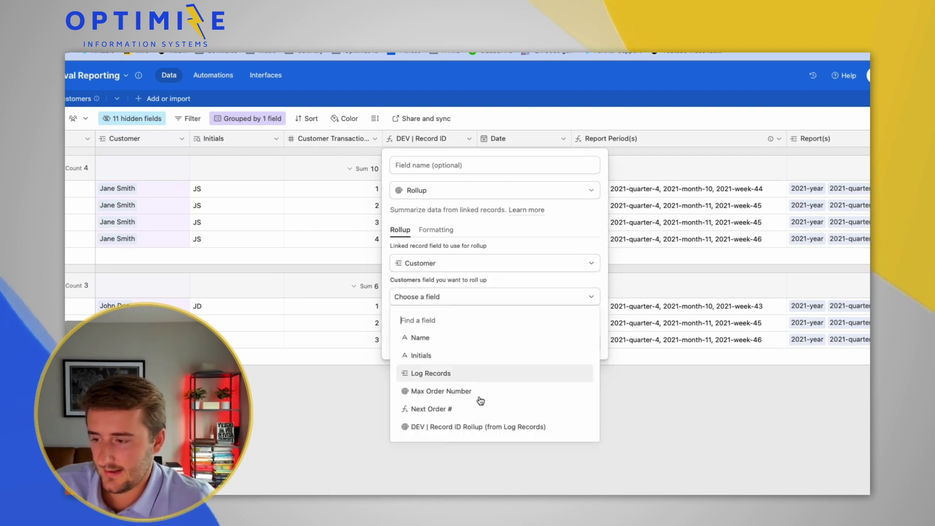
left_click(486, 427)
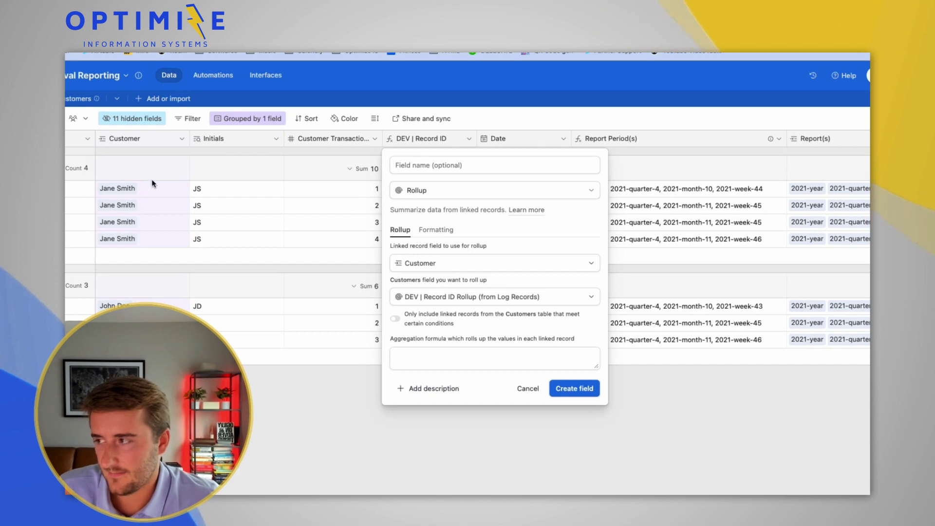
left_click(469, 361)
type("arr")
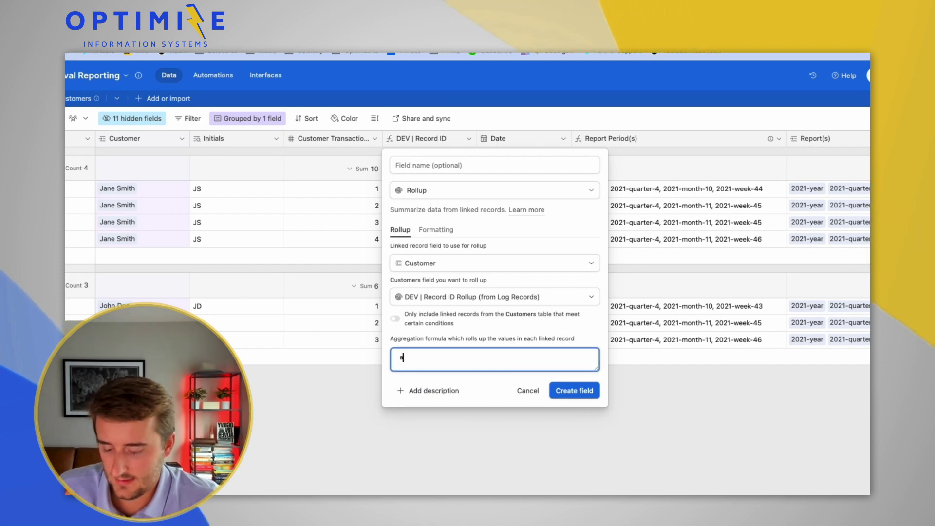
left_click(428, 391)
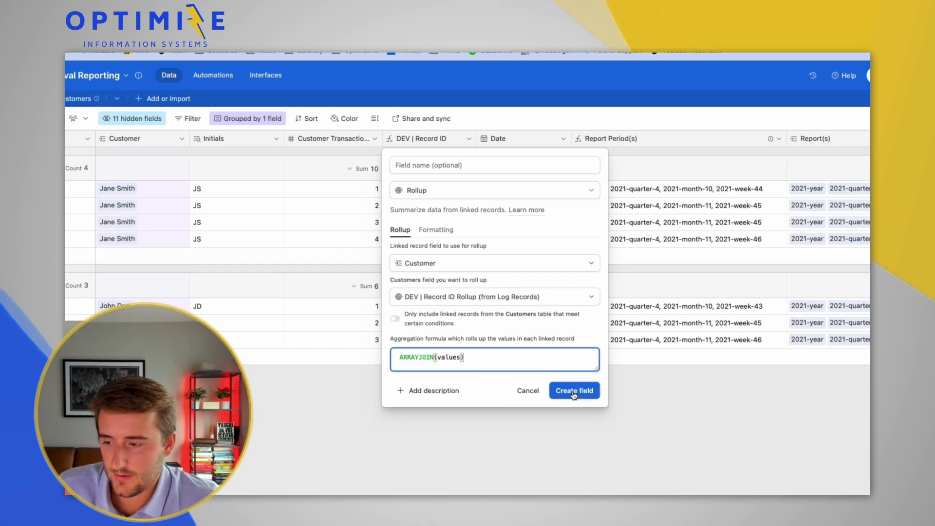
left_click(573, 391)
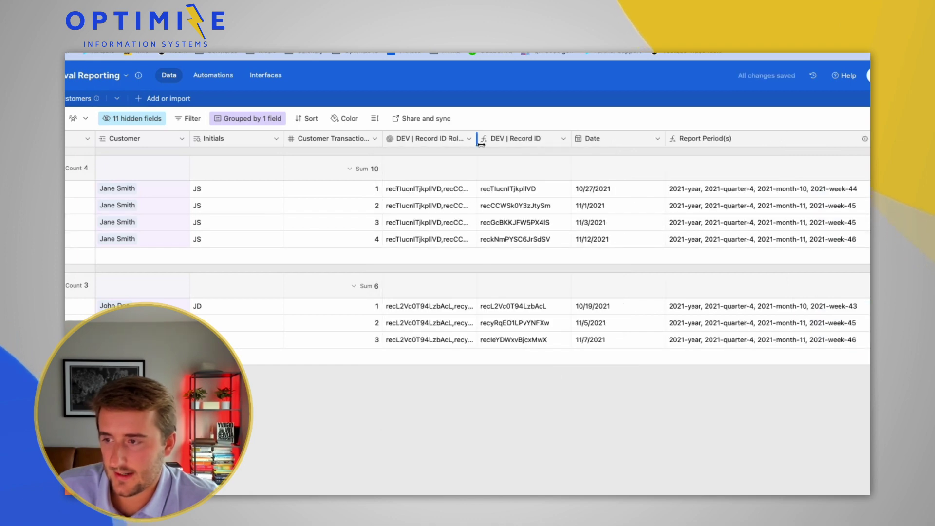
left_click_drag(478, 155, 659, 155)
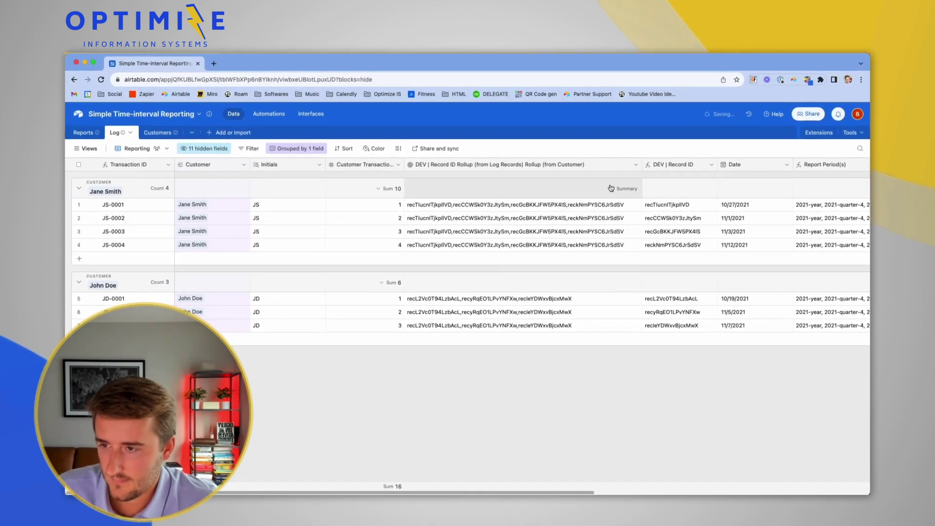
double_click(575, 164)
Name the column 'Order' and locate JS-0001's record ID within its Order list.
type("O")
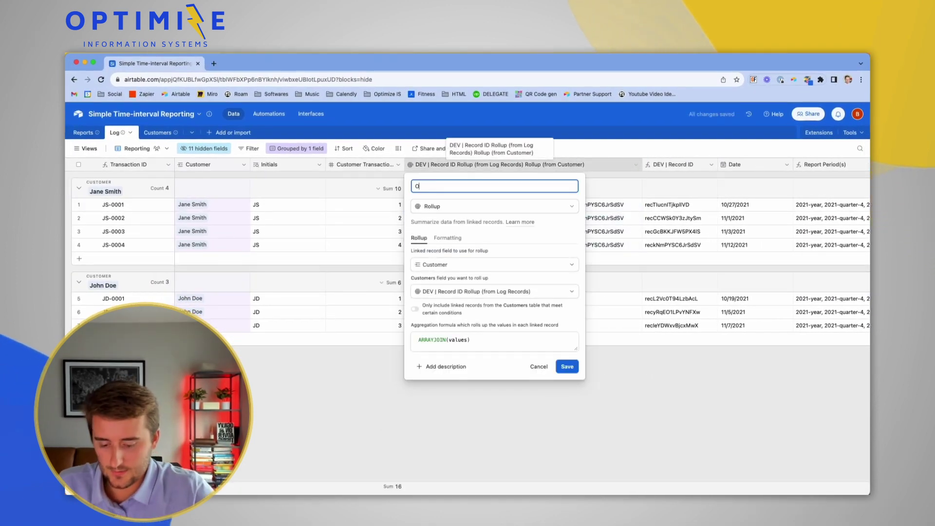
type("rder")
key("Return")
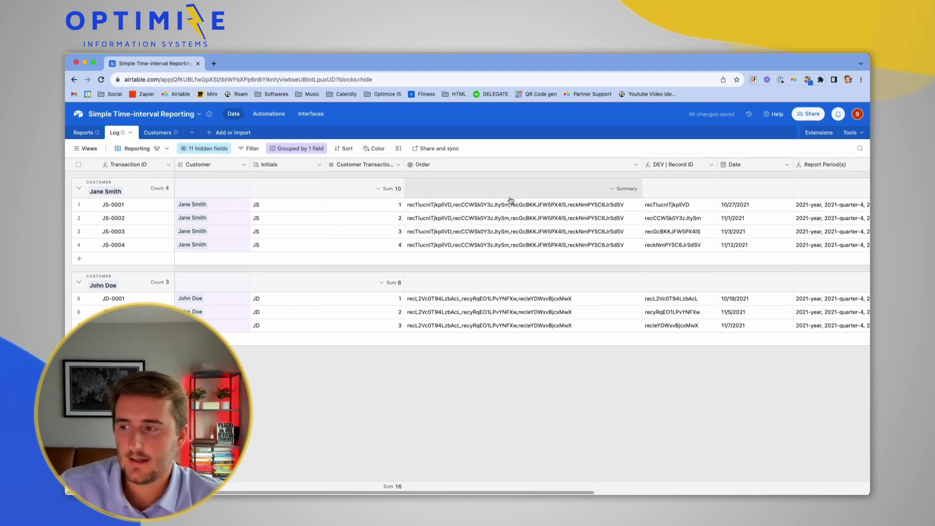
left_click(688, 205)
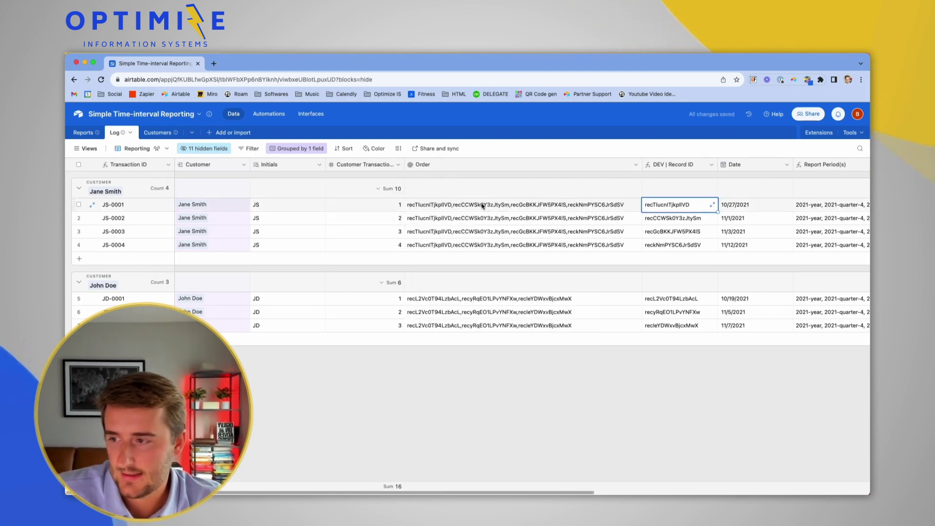
left_click(441, 207)
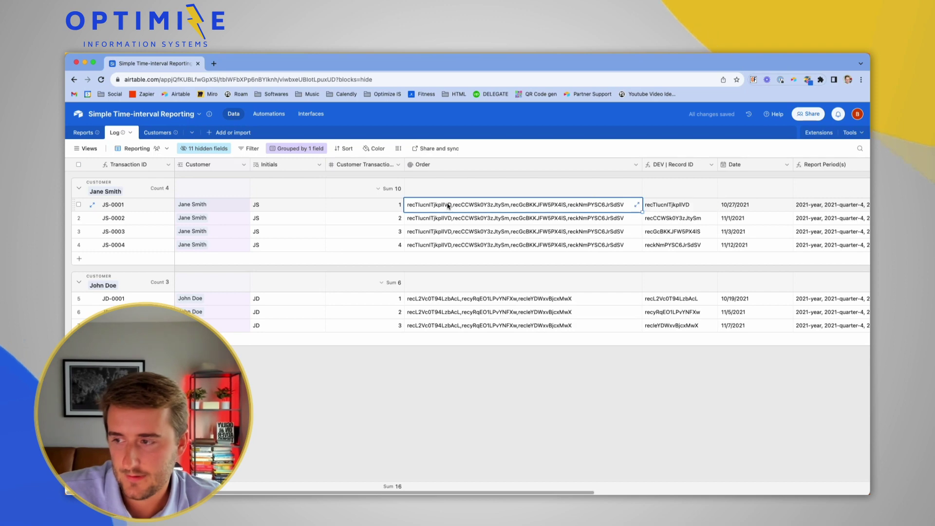
left_click(672, 205)
left_click(560, 205)
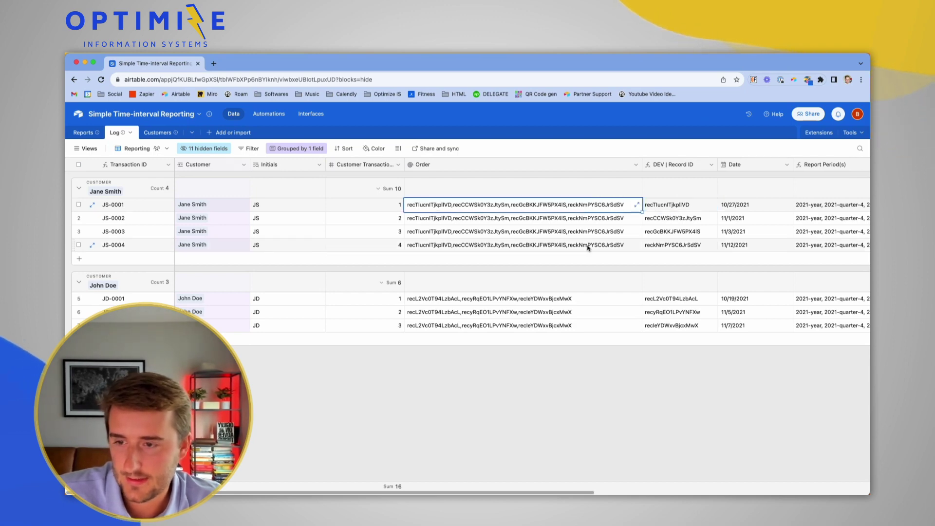
Compare JS-0002 to JS-0004's record IDs with where they appear in their Order lists.
left_click(673, 218)
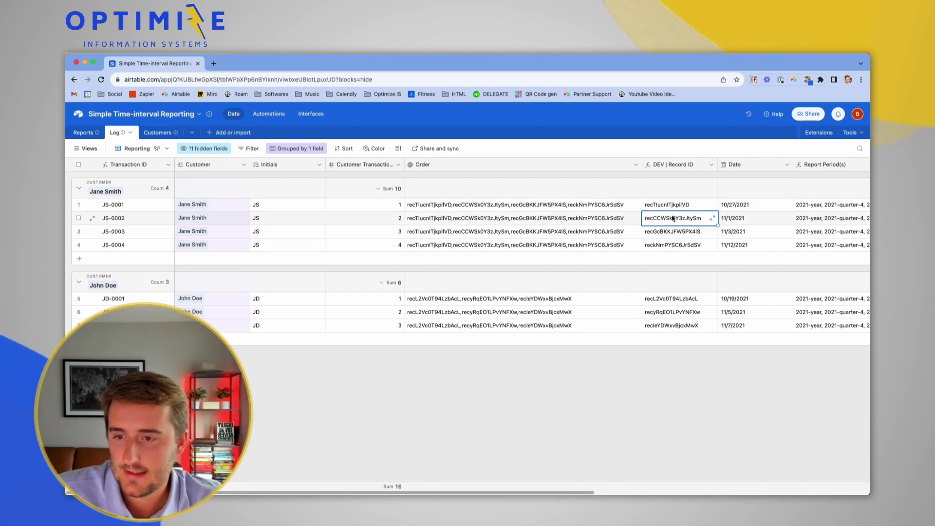
left_click(487, 222)
left_click(675, 233)
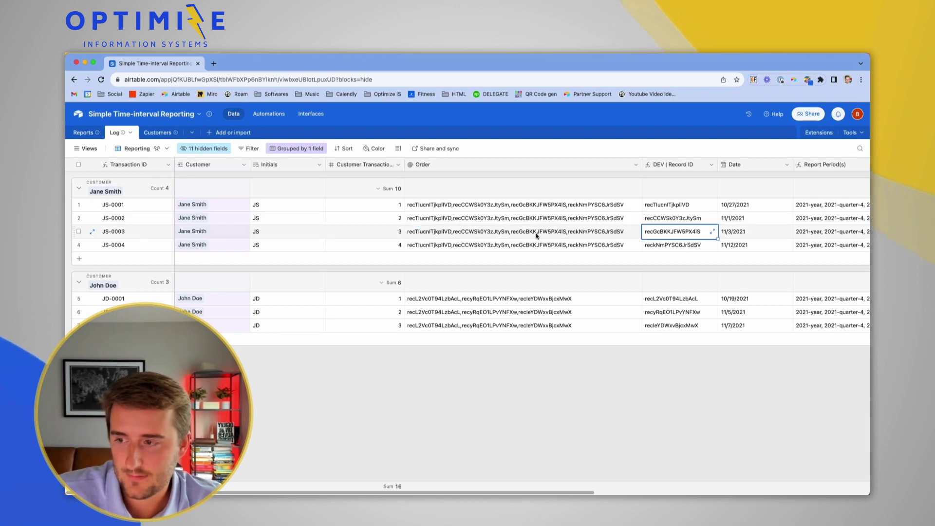
left_click(709, 244)
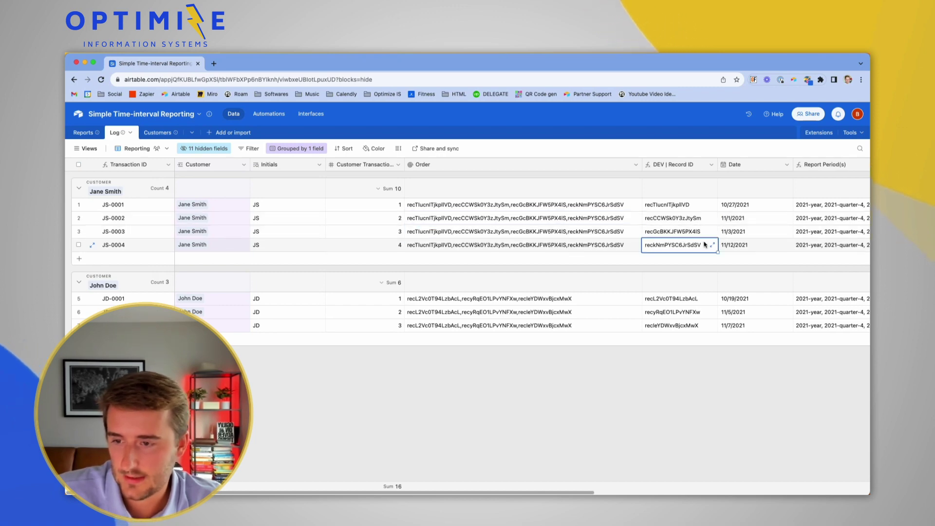
left_click(609, 233)
left_click_drag(487, 204, 487, 248)
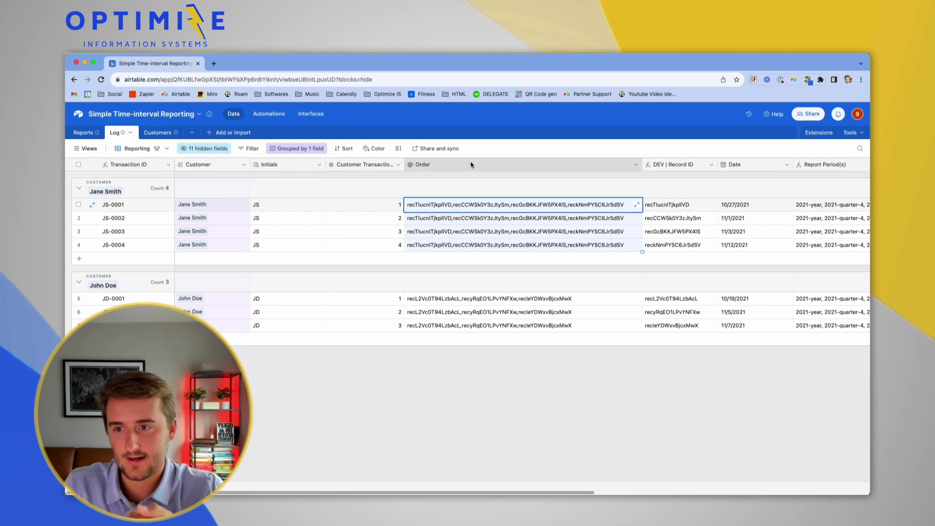
Replace the Order aggregation formula with SEARCH({DEV | Record ID},ARRAYJOIN(values)) and save it.
double_click(470, 165)
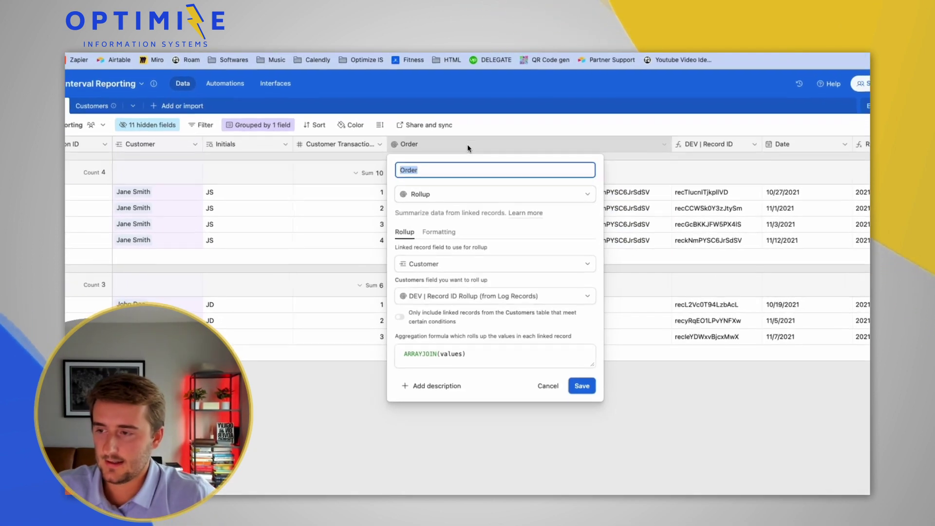
triple_click(485, 358)
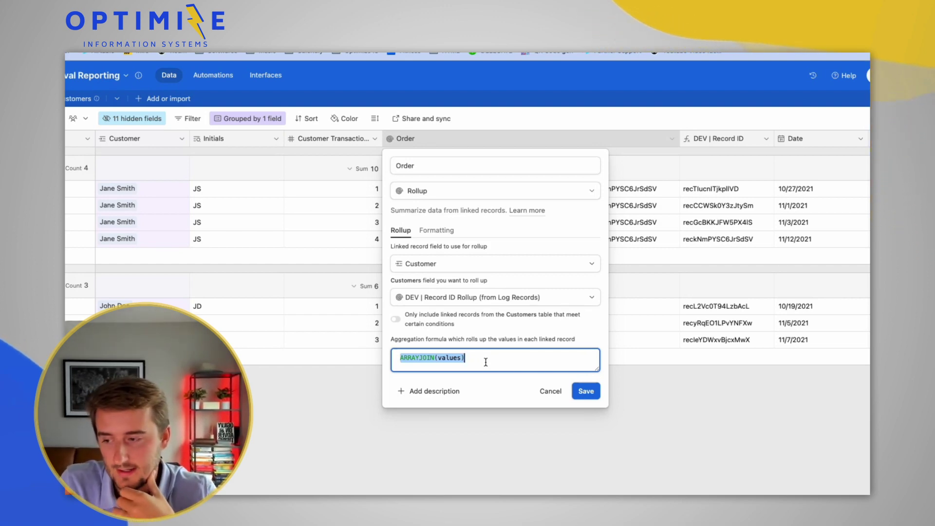
key("BackSpace")
type("search({DEV | Record ID")
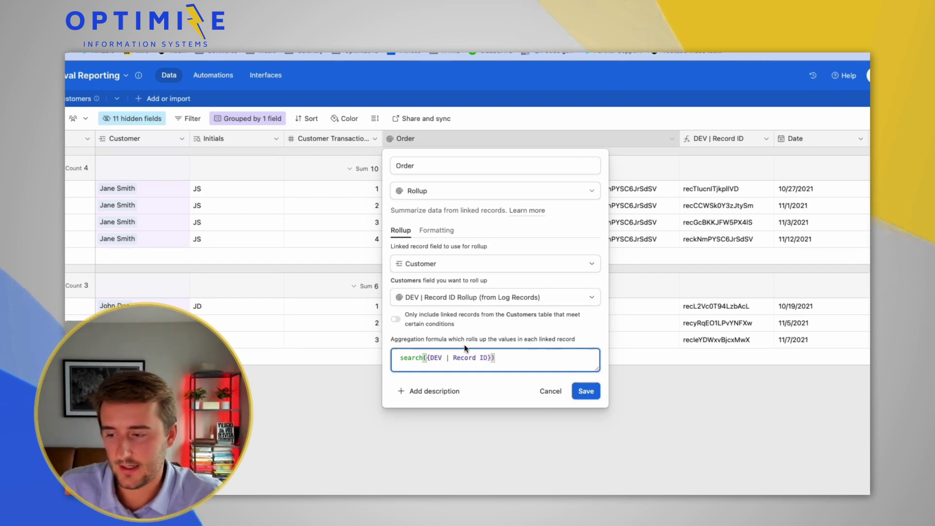
key("Left")
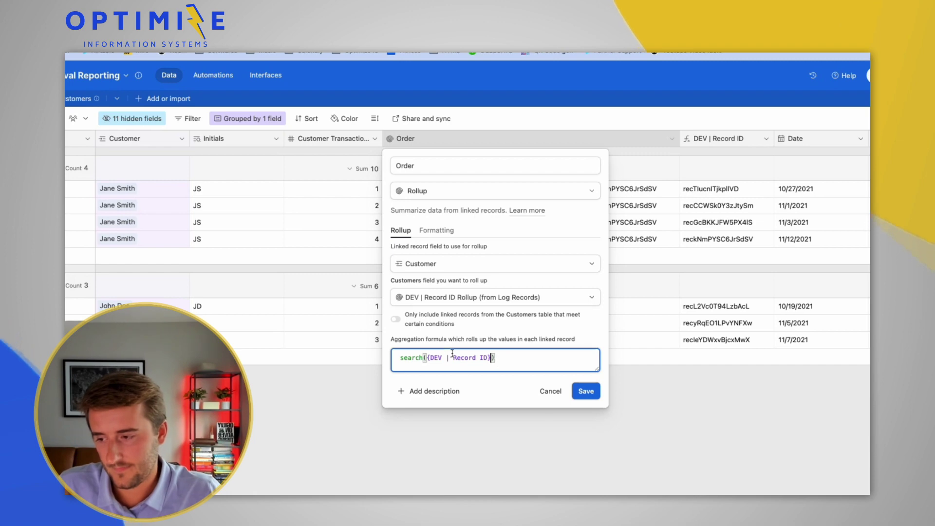
type(",")
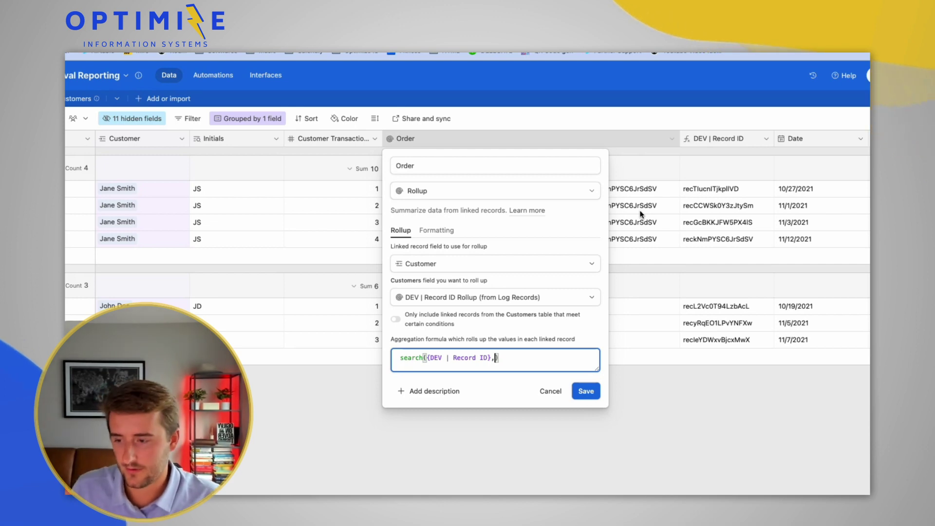
type("ARRAYJOIN(values)")
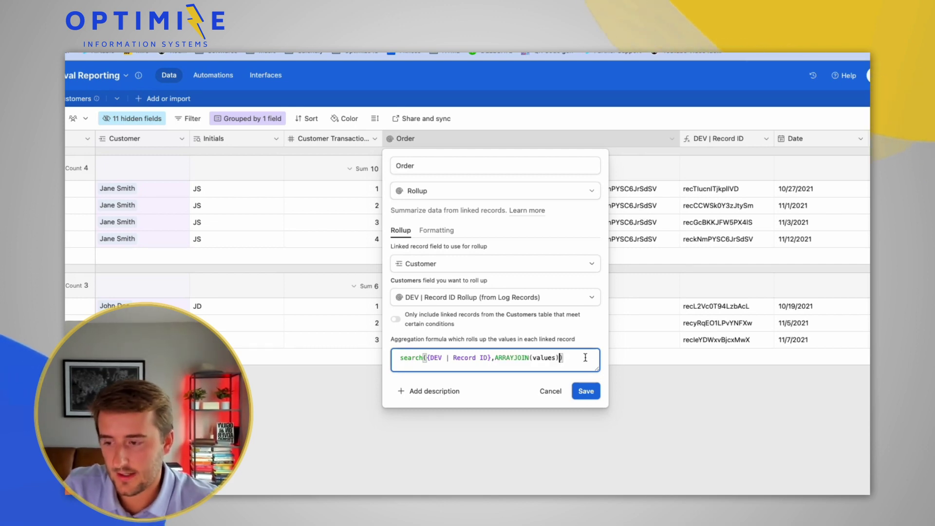
left_click(584, 397)
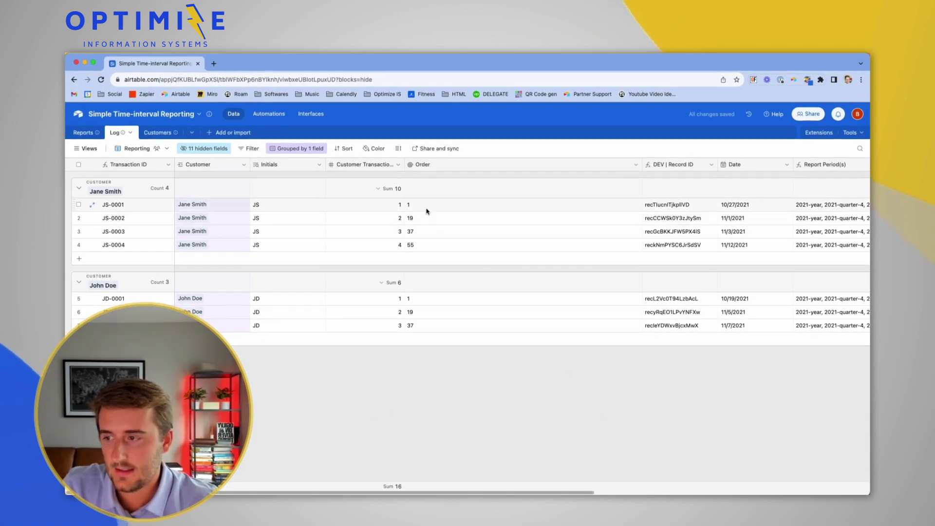
Append -1 to the Order formula and save it.
left_click_drag(426, 211, 428, 245)
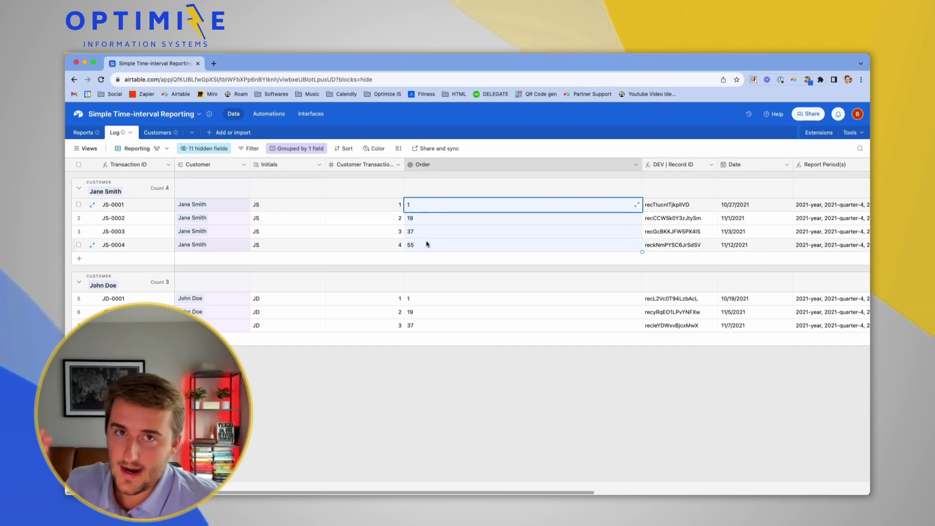
double_click(423, 166)
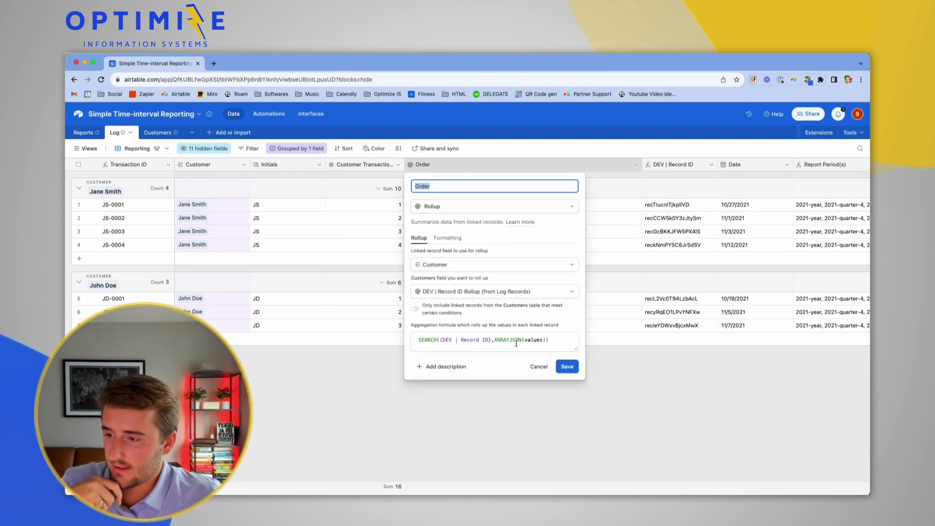
left_click(560, 344)
type("-1")
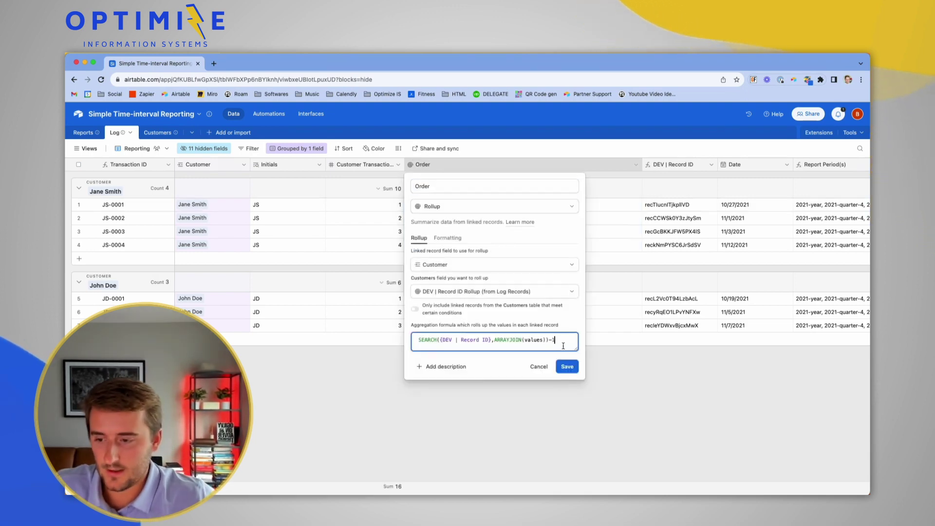
left_click(567, 367)
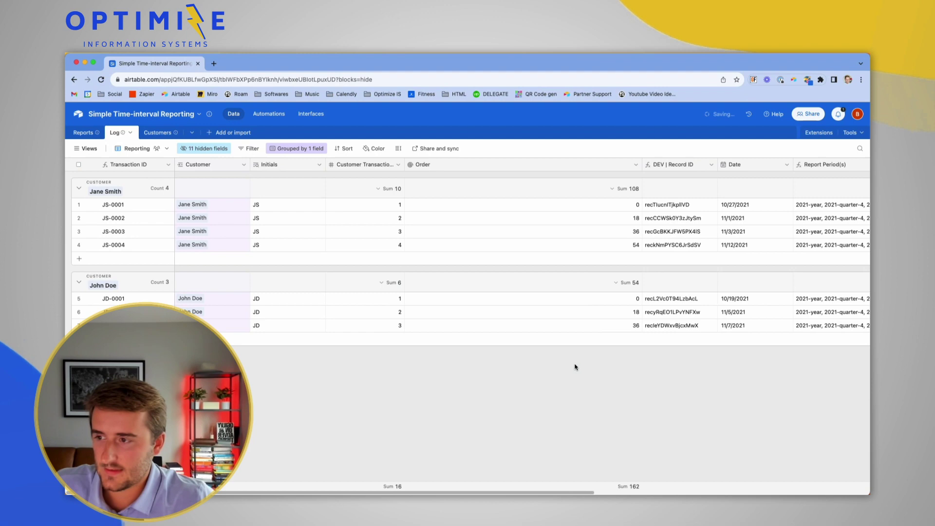
Add +18 after -1 in the Order formula and save, giving 18, 36, 54, 72.
left_click(625, 205)
left_click_drag(622, 222, 628, 245)
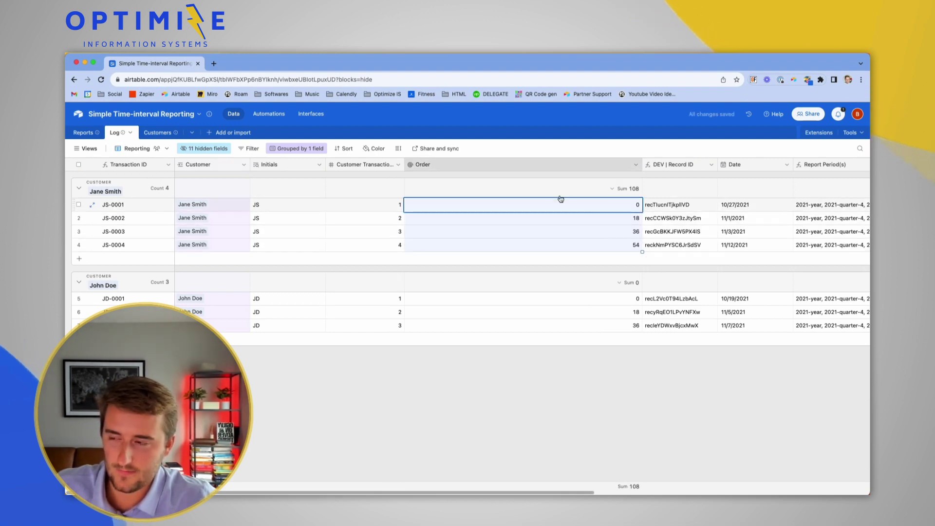
double_click(461, 165)
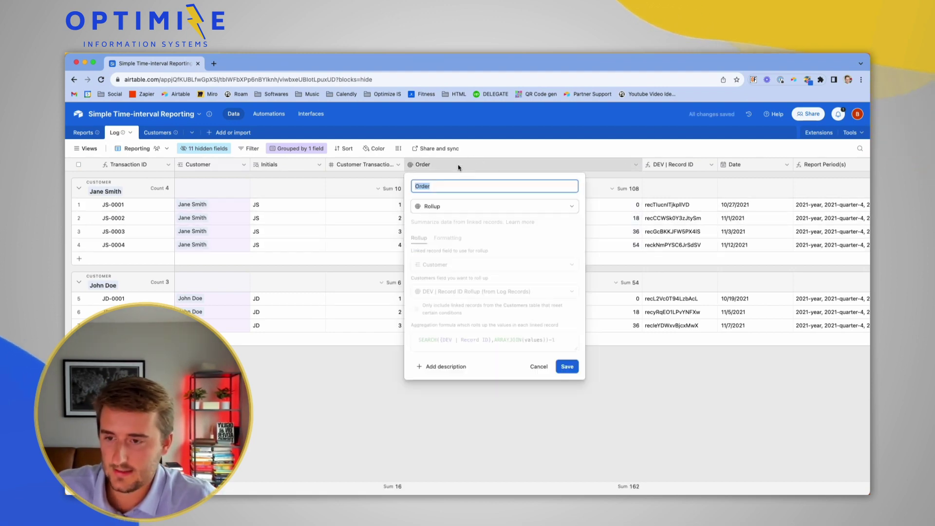
left_click(467, 336)
key("super+a")
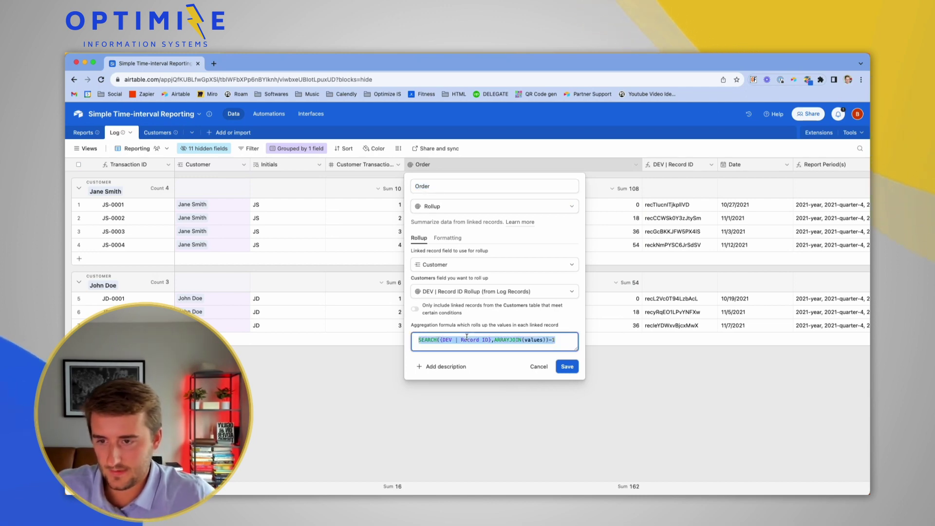
key("Right")
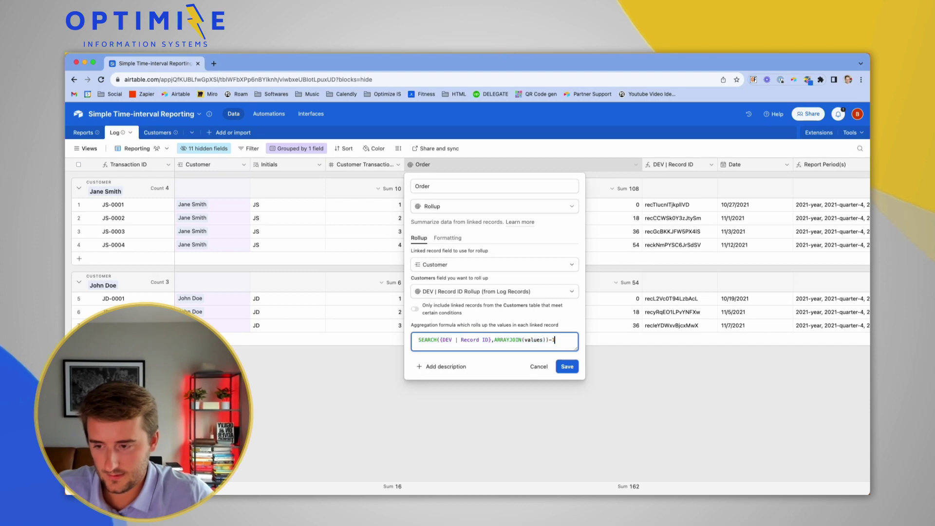
type("+18")
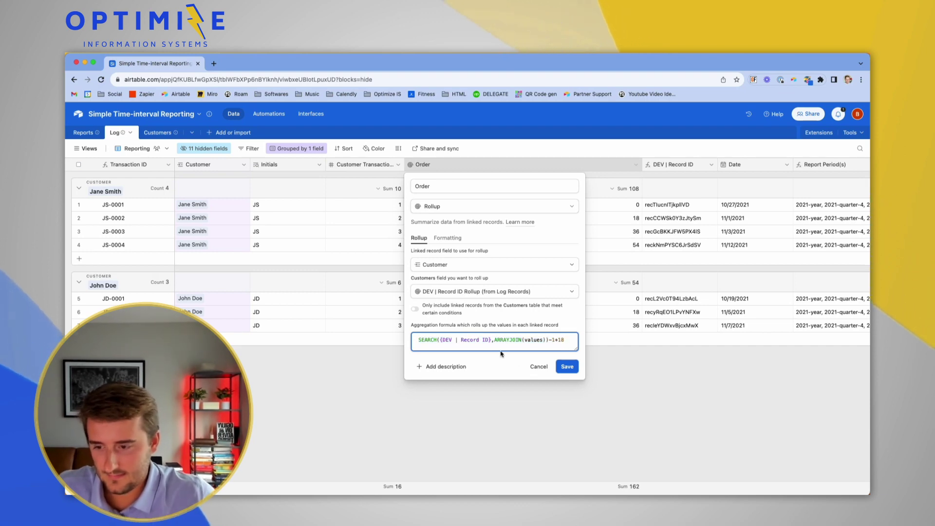
left_click(566, 366)
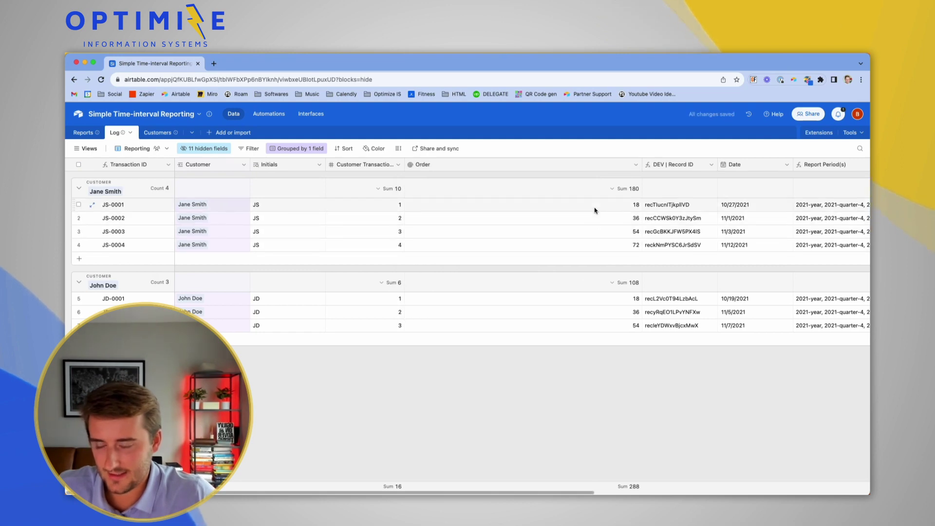
Wrap the Order formula in parentheses, add '/18' on a new line, and save.
left_click_drag(593, 205, 593, 245)
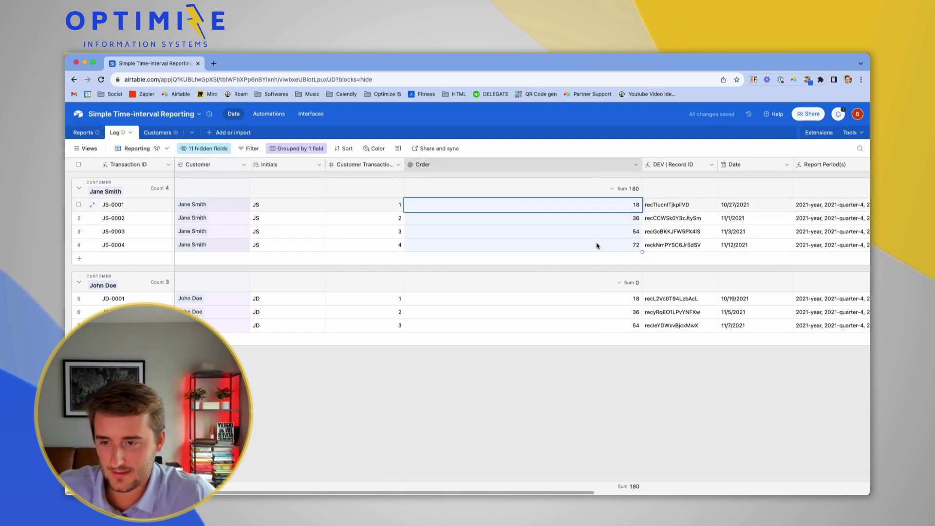
double_click(536, 164)
left_click(536, 362)
key("ctrl+a")
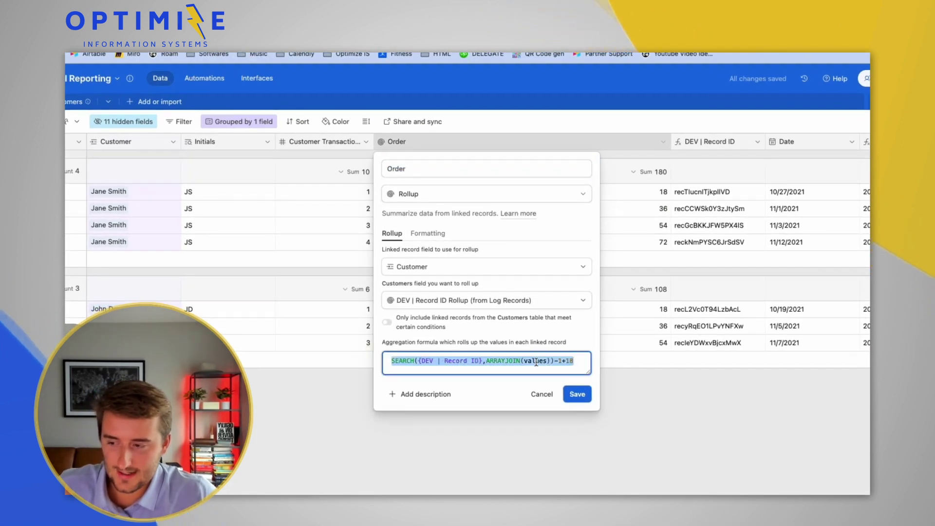
type("(")
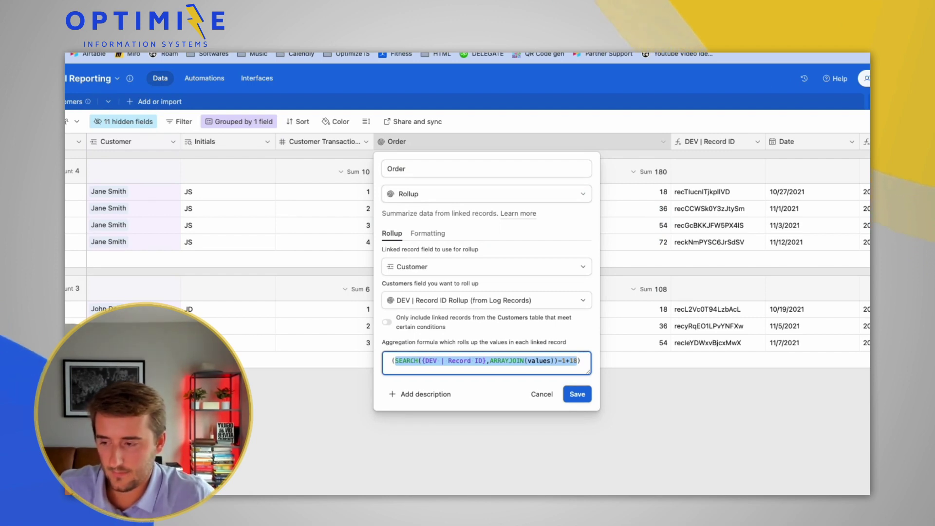
key("ctrl+z")
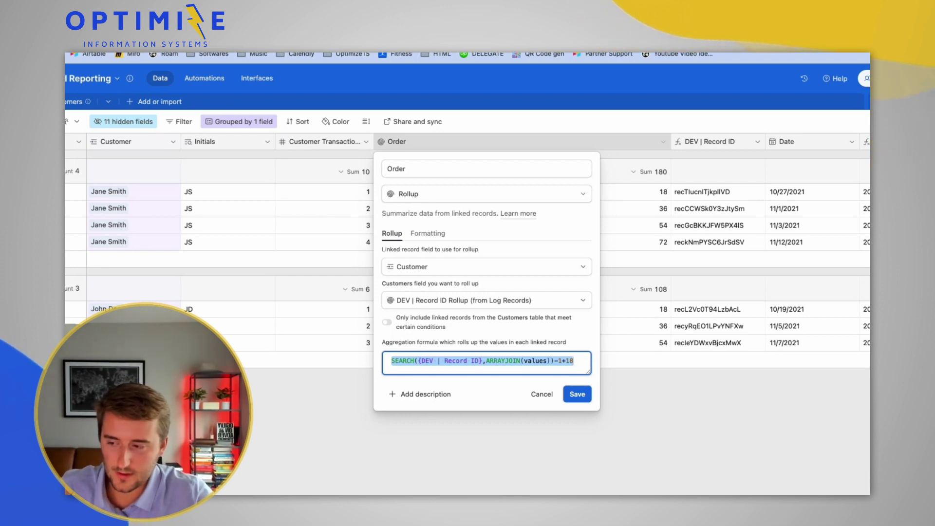
type("(")
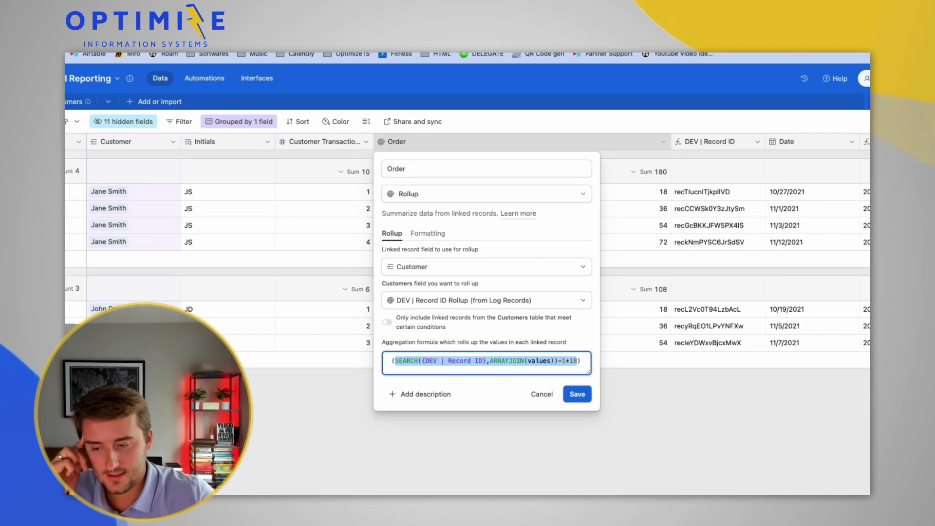
key("End")
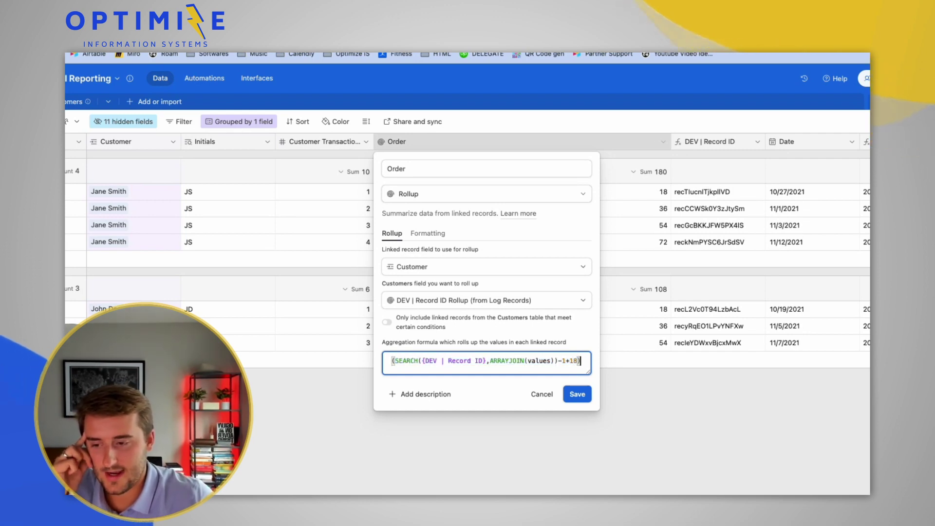
key("Return")
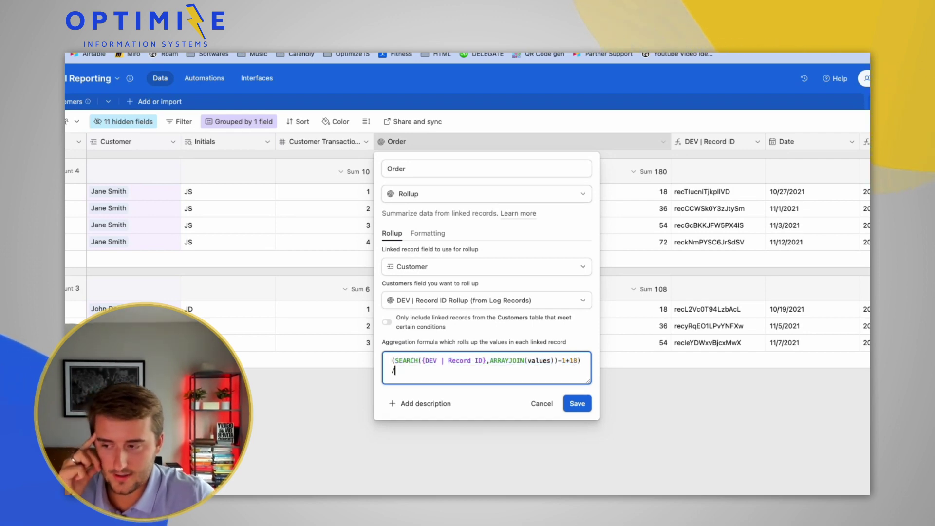
type("/18")
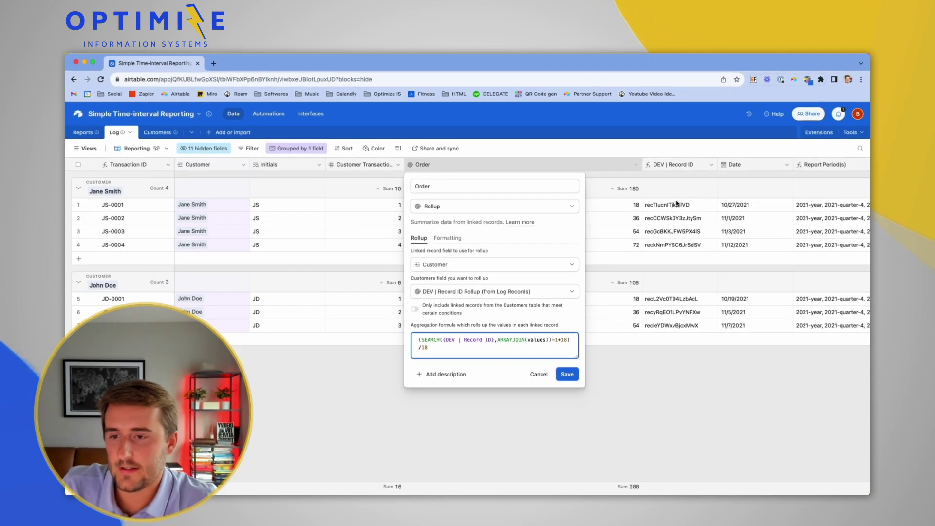
left_click(567, 374)
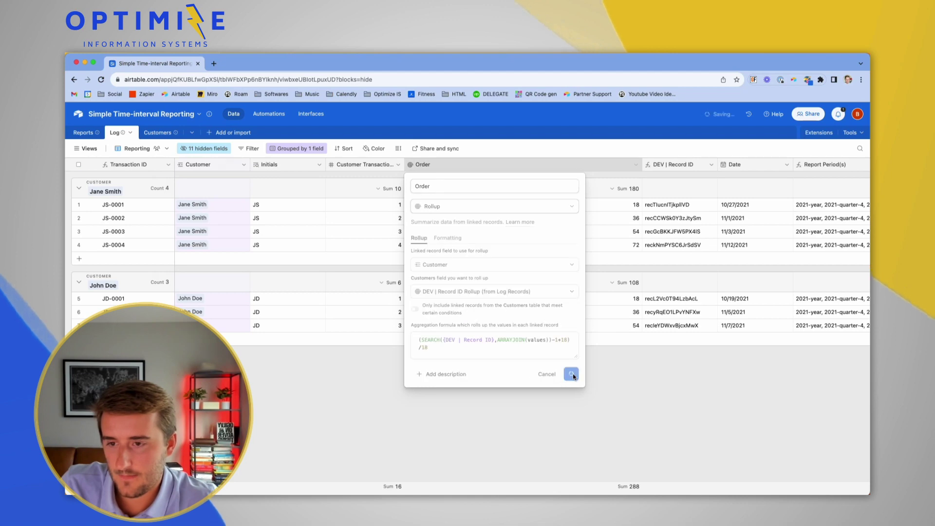
Narrow the Order column and add two test records to the first customer, three to the second.
left_click_drag(622, 204, 620, 244)
left_click_drag(642, 165, 462, 168)
left_click(384, 262)
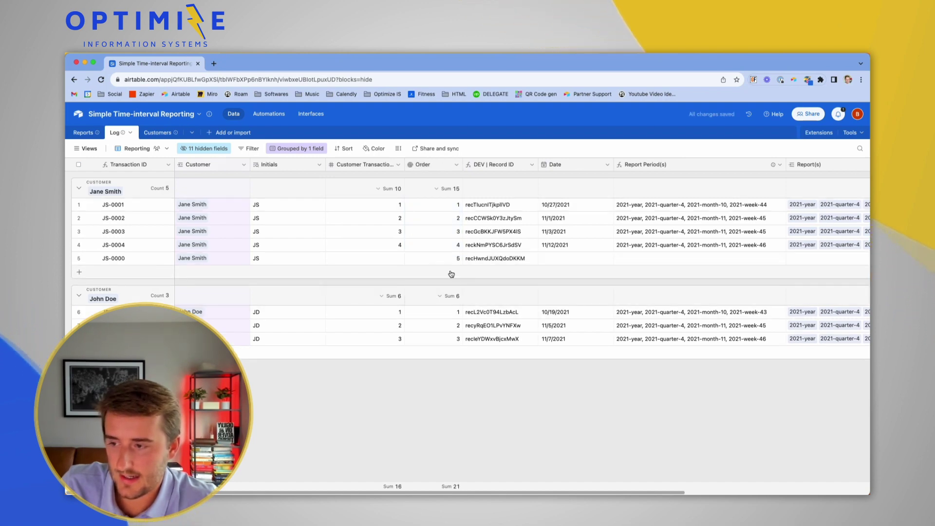
left_click(444, 272)
left_click(435, 367)
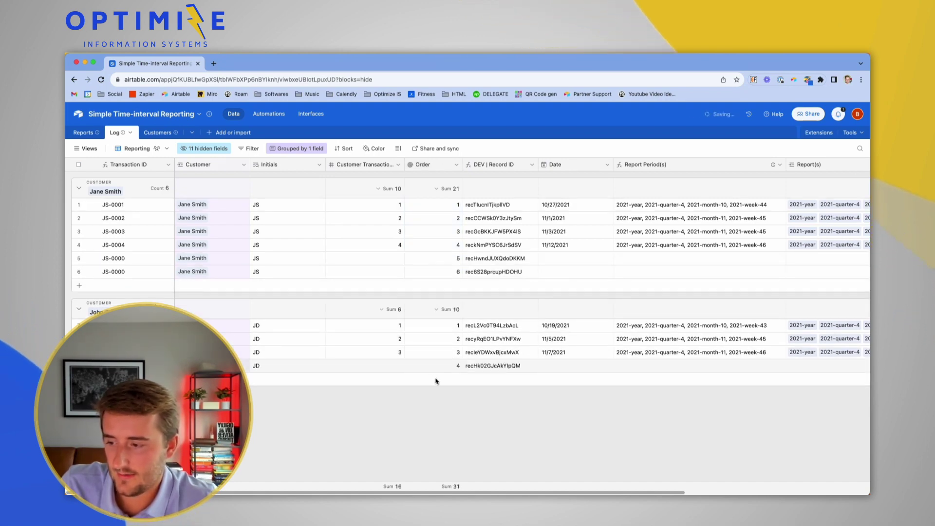
left_click(441, 380)
left_click(441, 393)
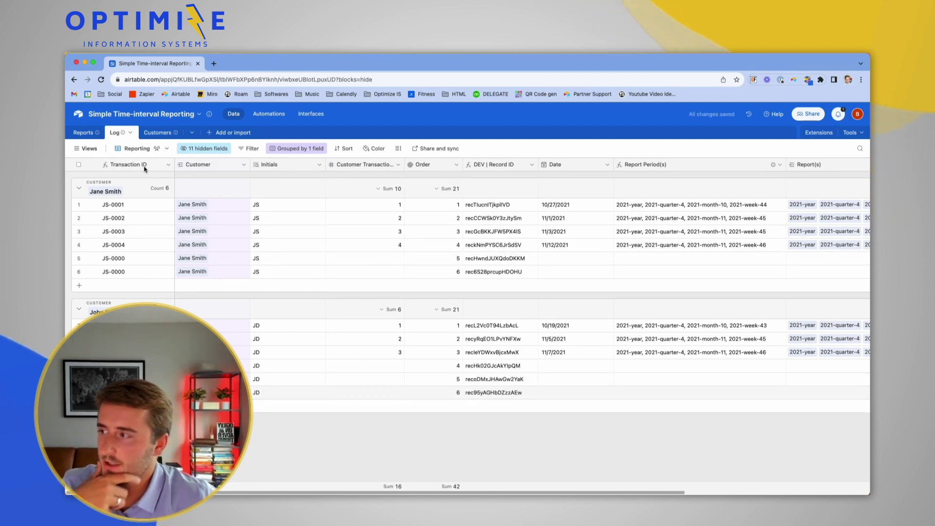
double_click(418, 165)
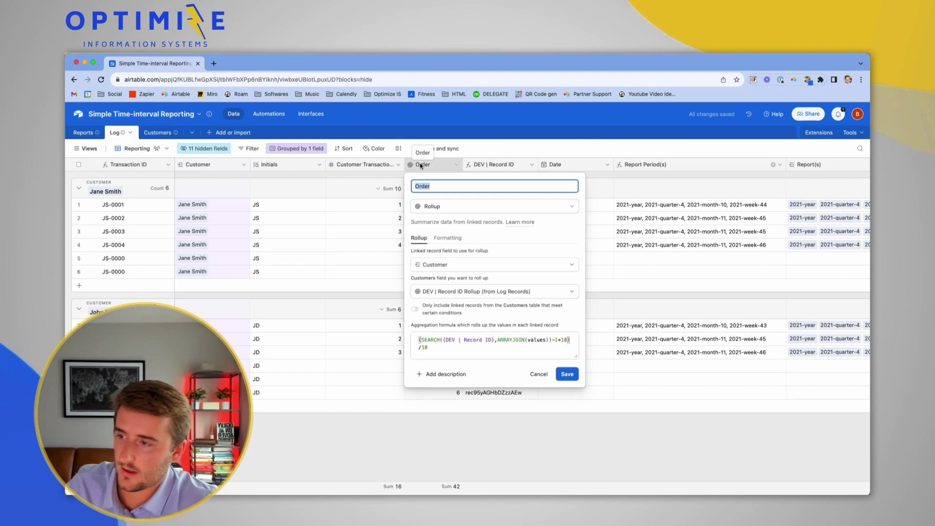
left_click(144, 165)
double_click(144, 165)
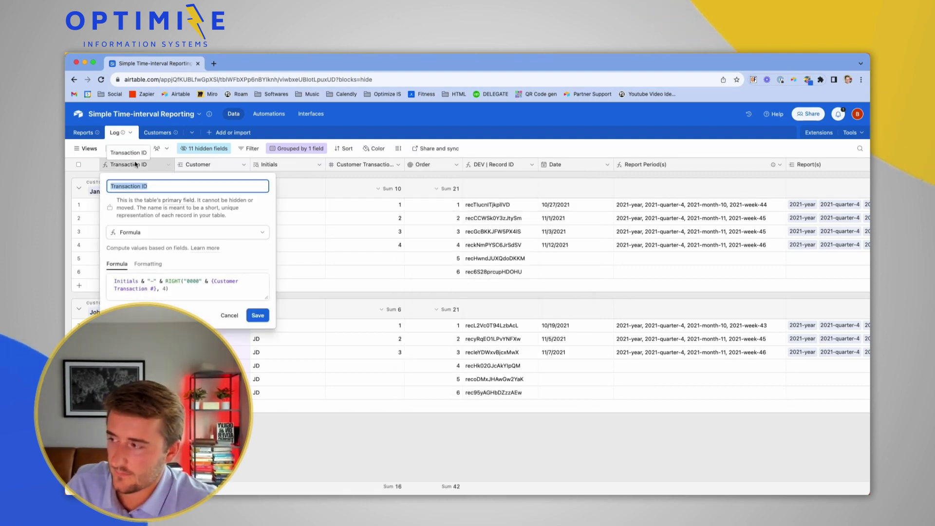
left_click(157, 289)
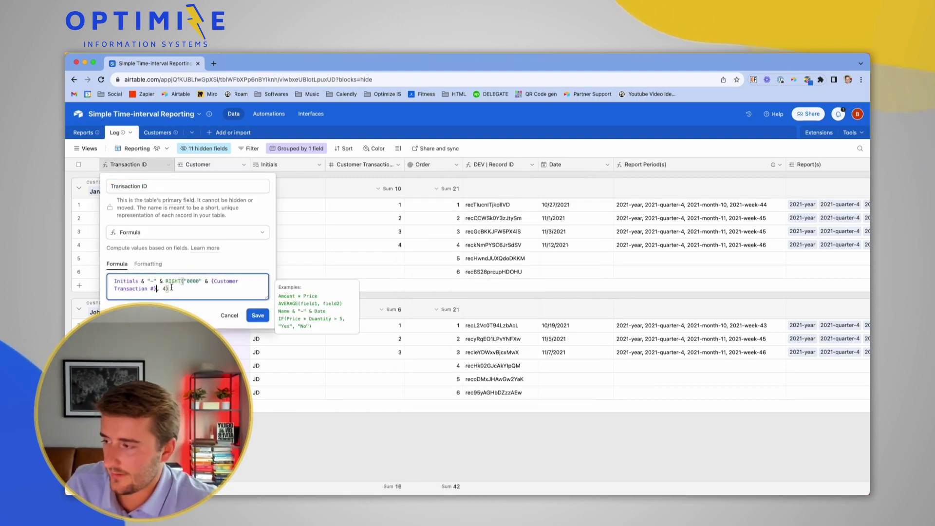
left_click(212, 281, "shift")
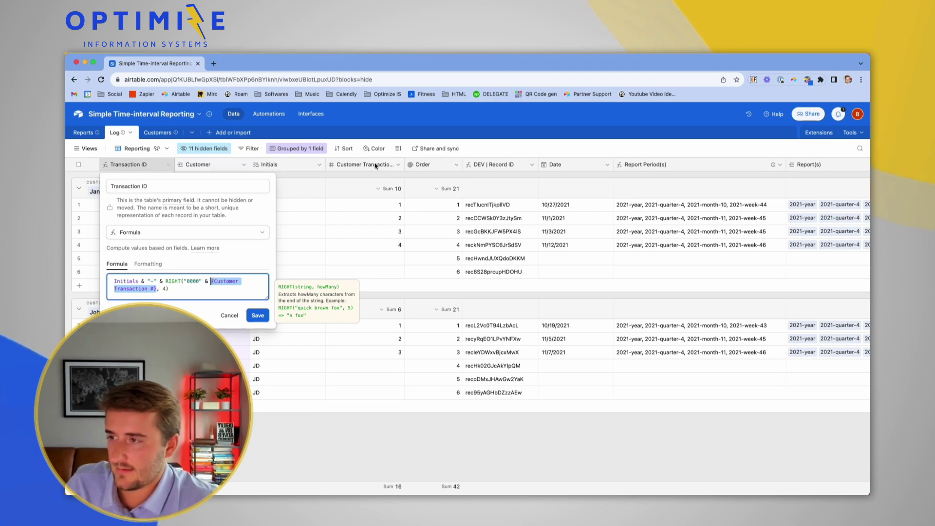
type("Order")
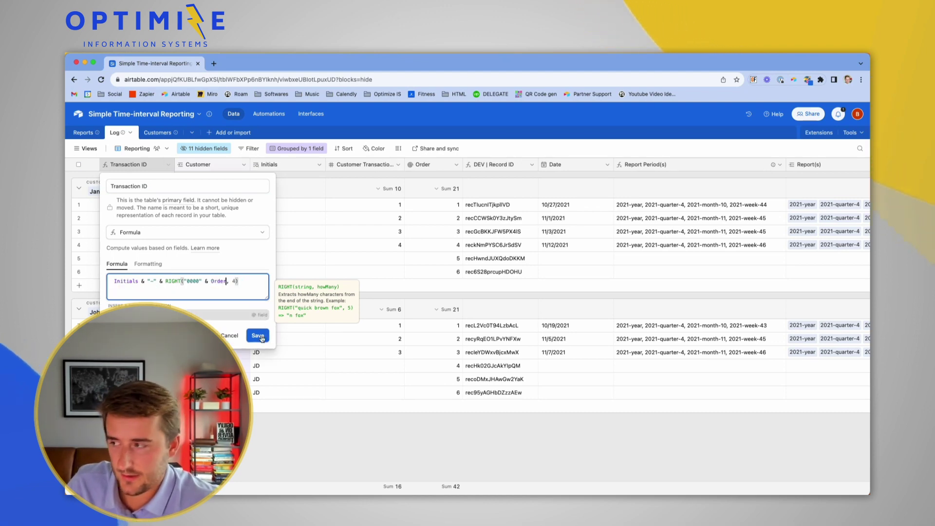
left_click(258, 336)
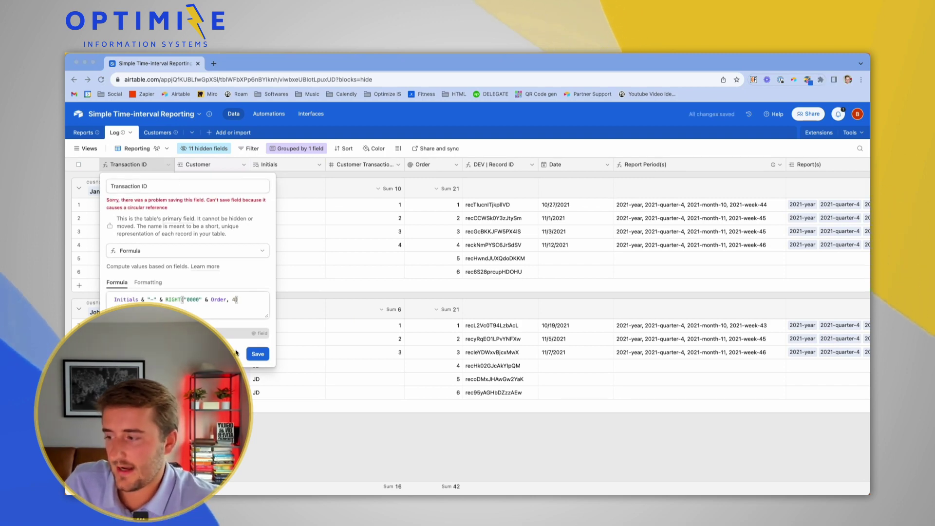
left_click(344, 351)
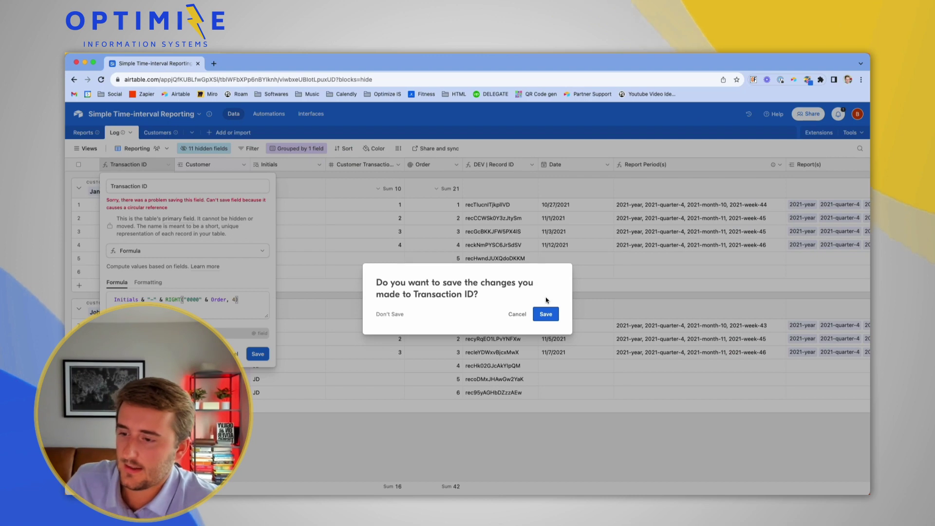
left_click(389, 314)
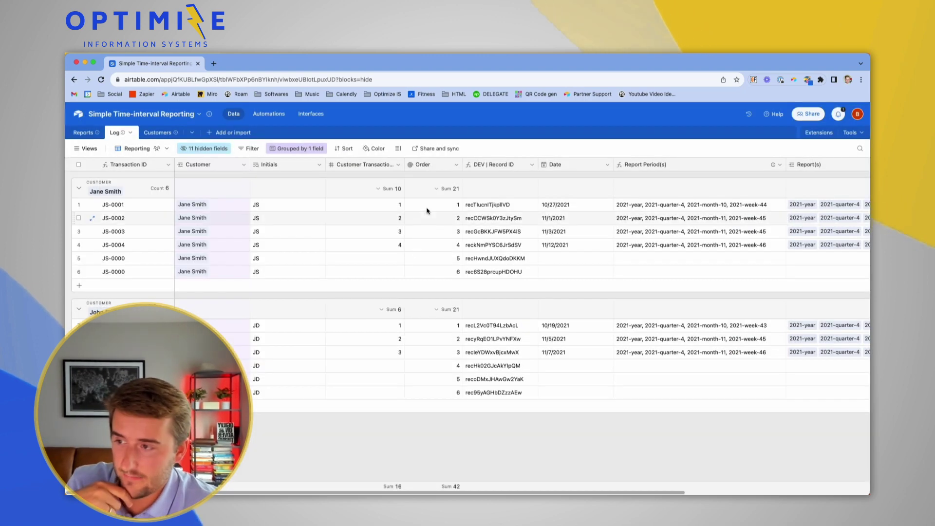
Check the Order column values, then switch to the Reports table grouped by time unit.
left_click(423, 164)
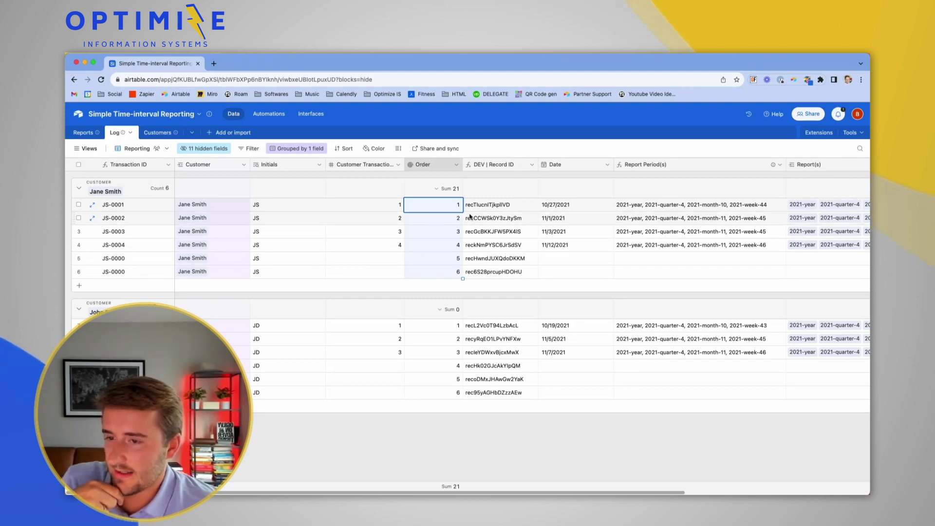
left_click(704, 215)
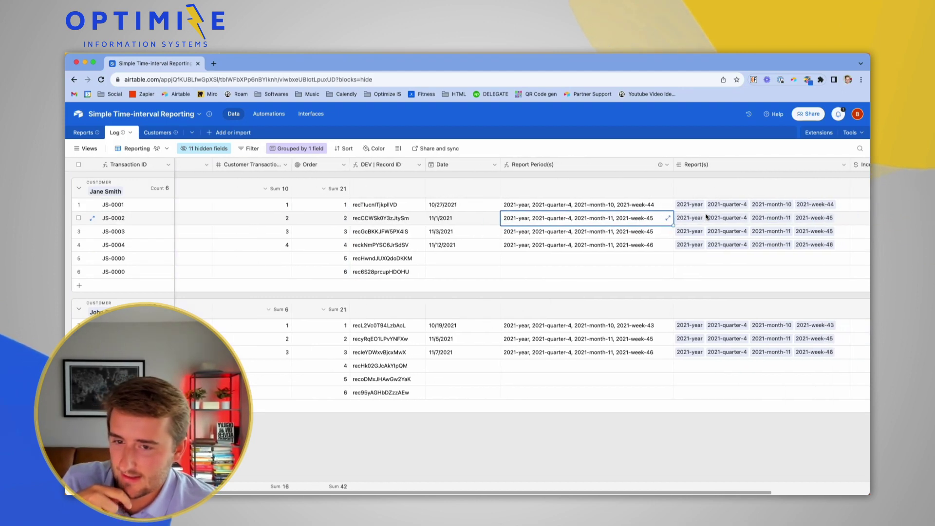
left_click(84, 132)
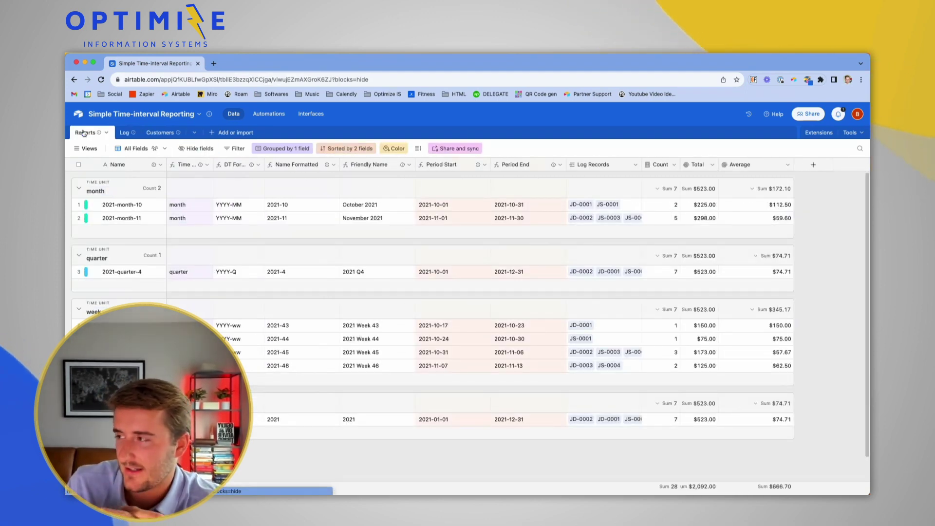